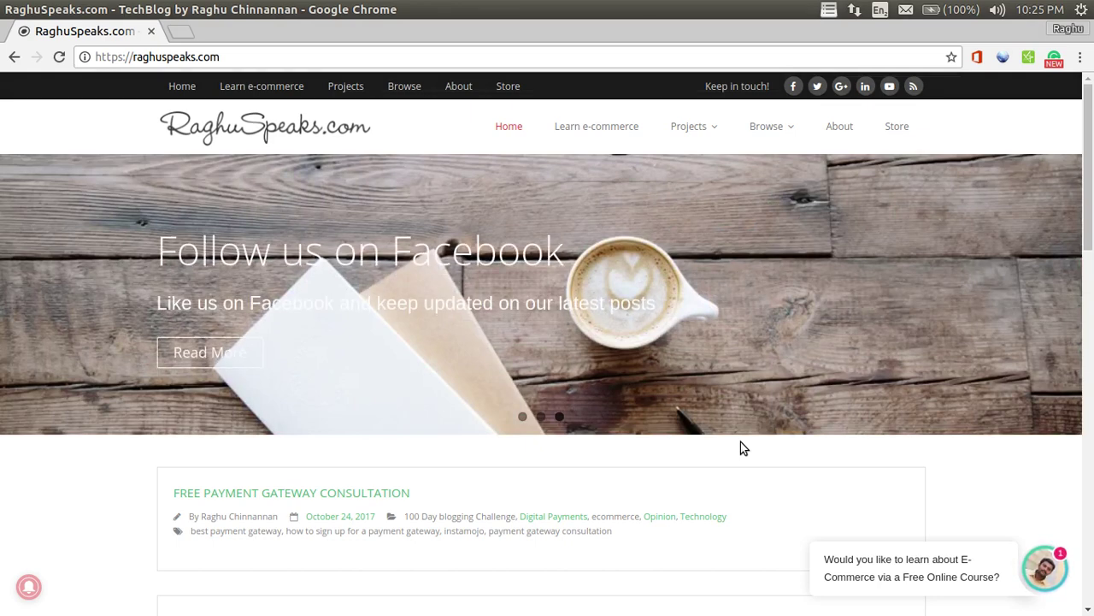
# - Open a new browser tab and go to canva.com
pyautogui.hotkey('ctrl', 't')
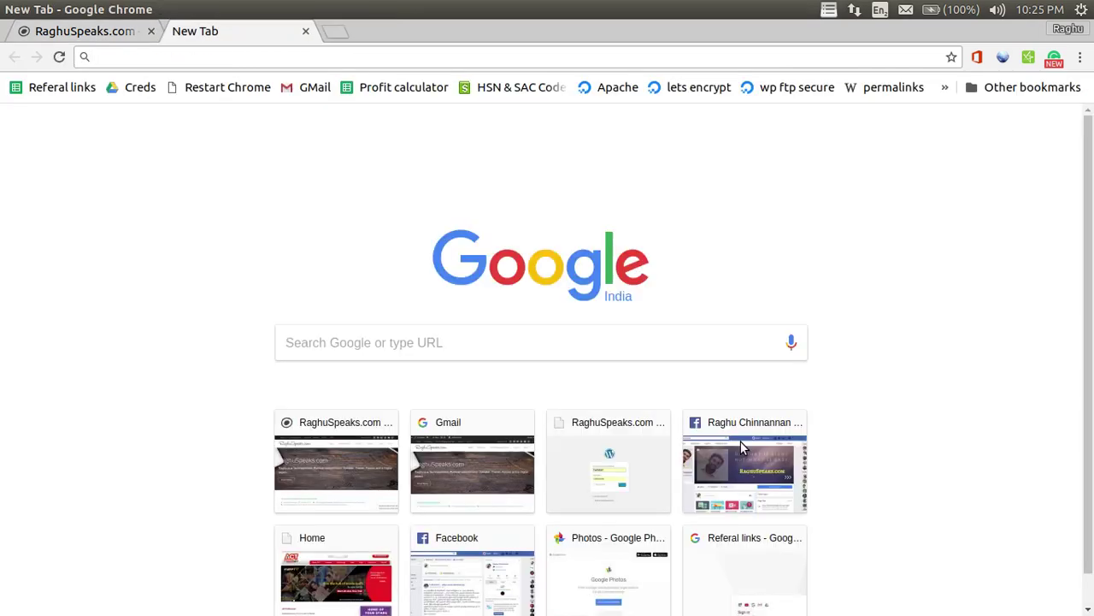
pyautogui.write('canva')
pyautogui.press('Return')
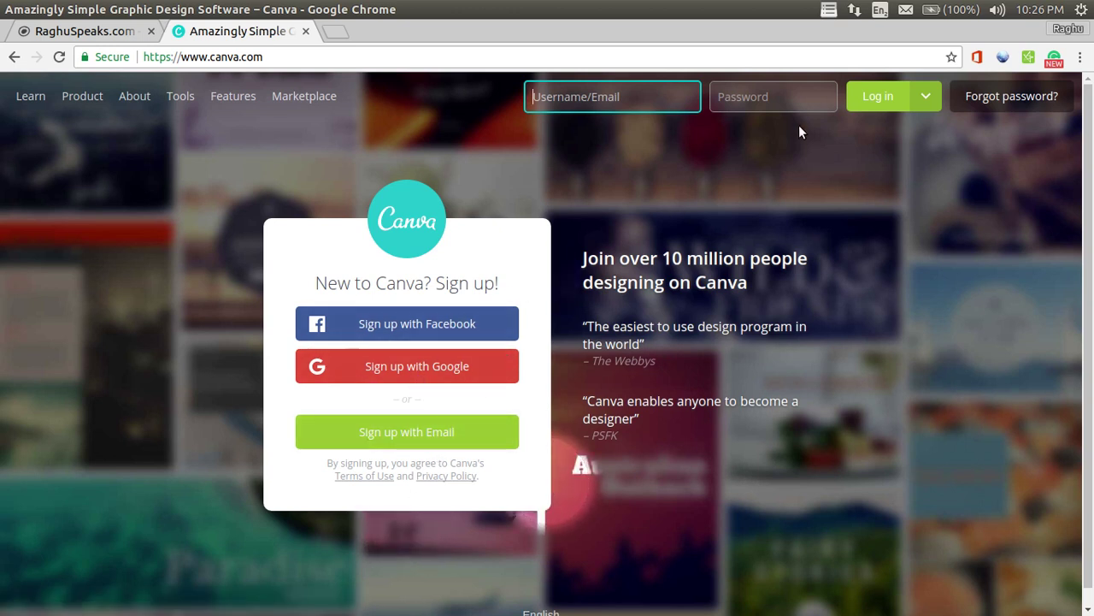
# - Sign up to Canva with a Facebook account and reach the All your designs dashboard
pyautogui.click(445, 324)
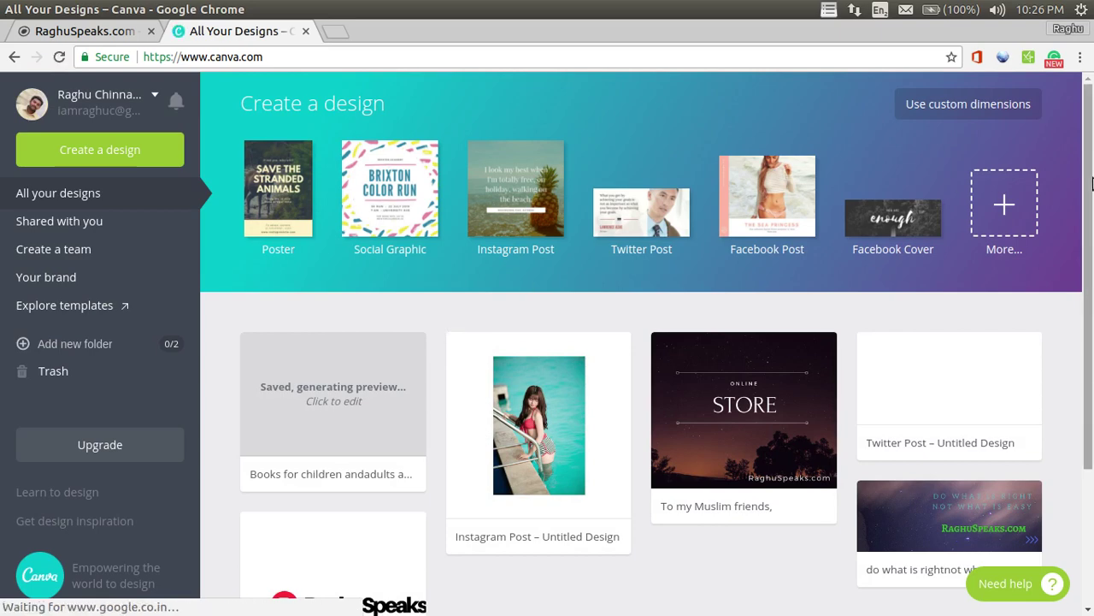
pyautogui.moveTo(1089, 226); pyautogui.dragTo(1079, 200)
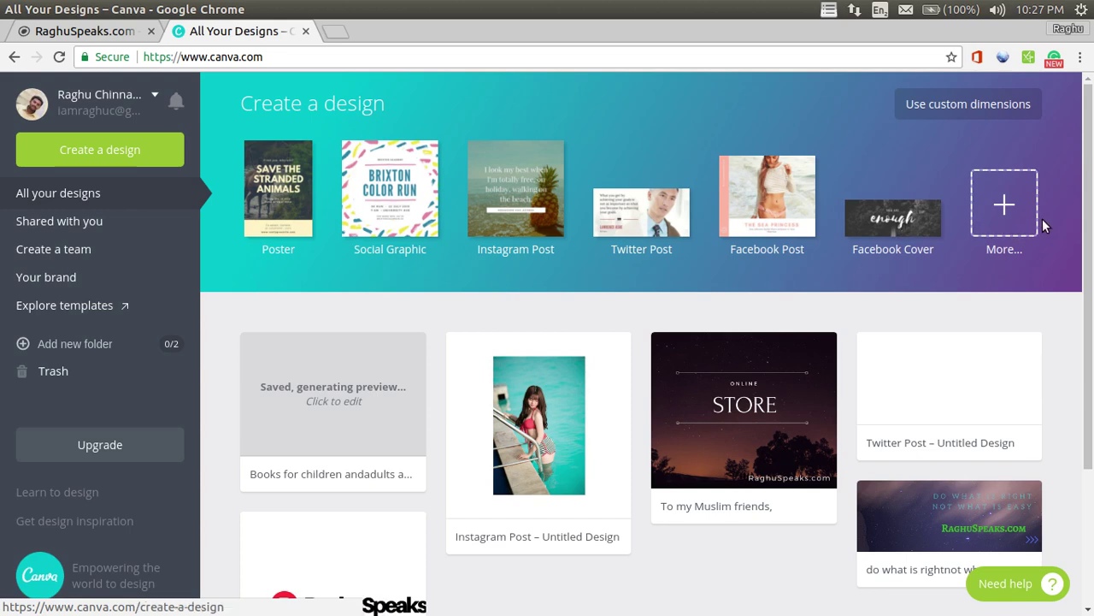
# - Show every design type and browse Social Media Posts, Documents, Events, Ads and Blogging categories
pyautogui.click(1007, 216)
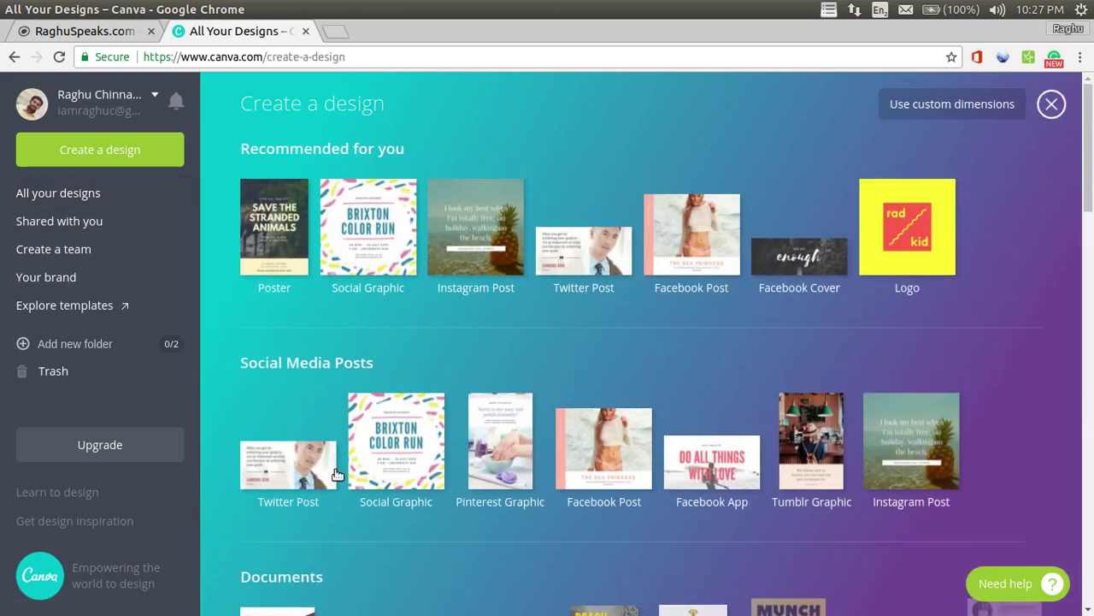
pyautogui.scroll(-1, 1090, 179)
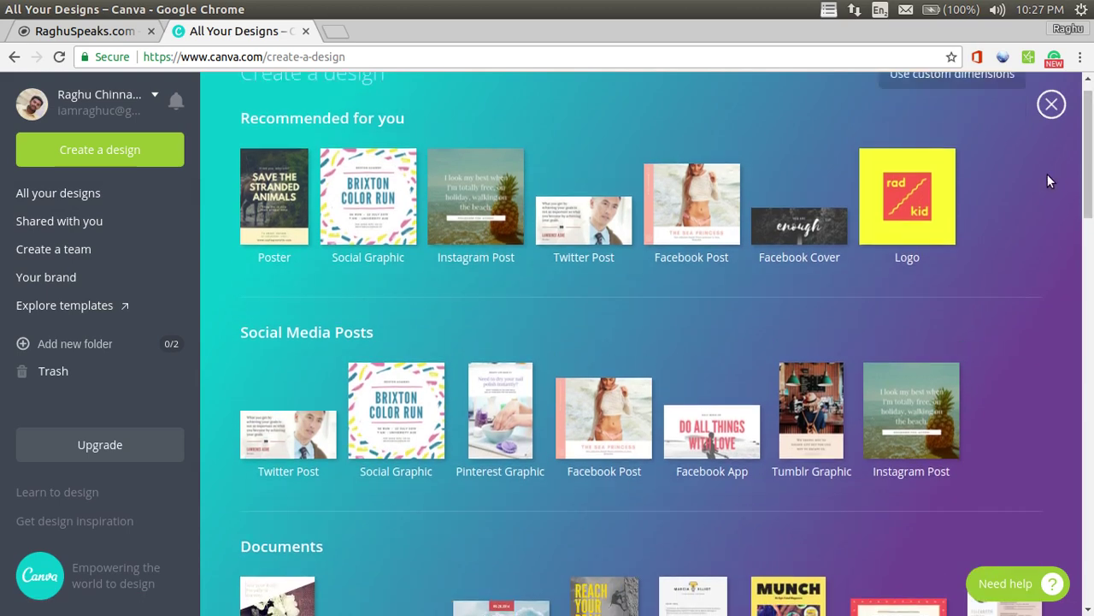
pyautogui.moveTo(1091, 161); pyautogui.dragTo(1091, 254)
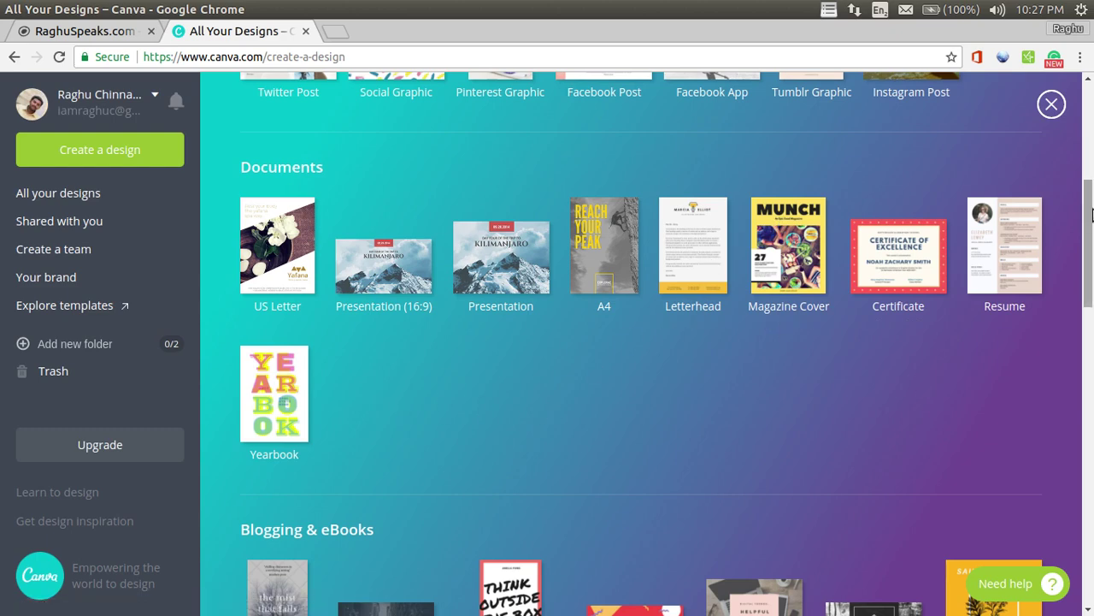
pyautogui.moveTo(1091, 215); pyautogui.dragTo(1092, 332)
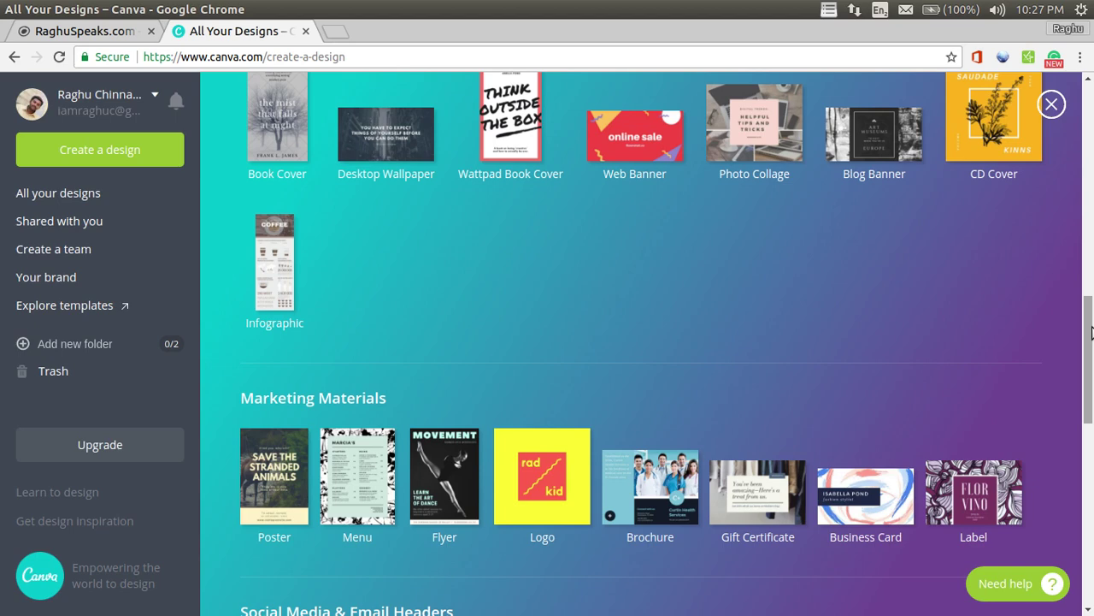
pyautogui.moveTo(1091, 332); pyautogui.dragTo(1092, 26)
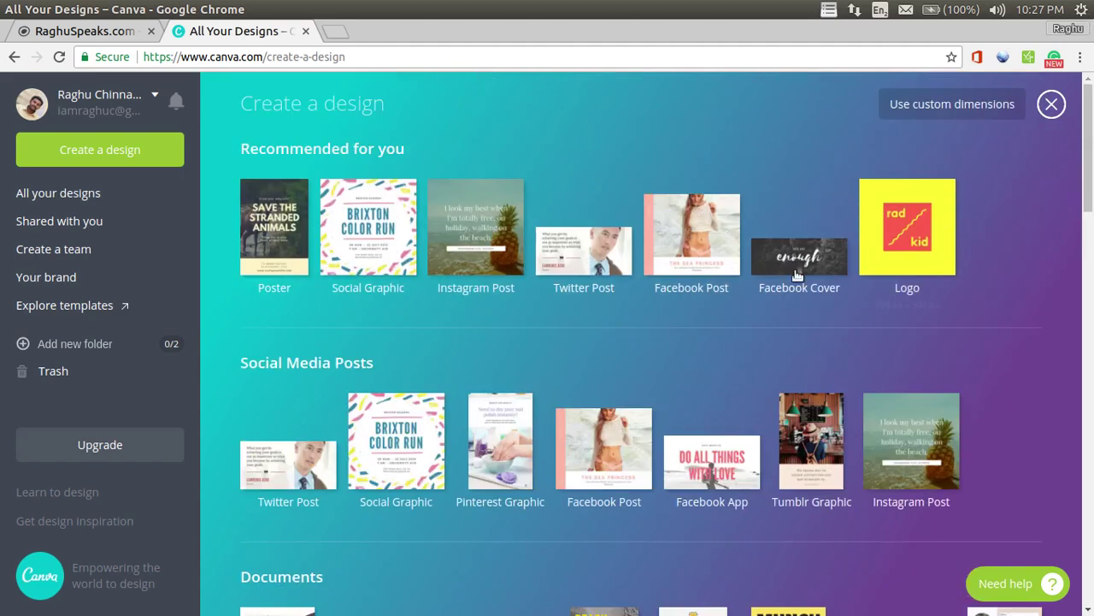
pyautogui.scroll(-2, 1092, 196)
pyautogui.moveTo(1093, 197); pyautogui.dragTo(971, 68)
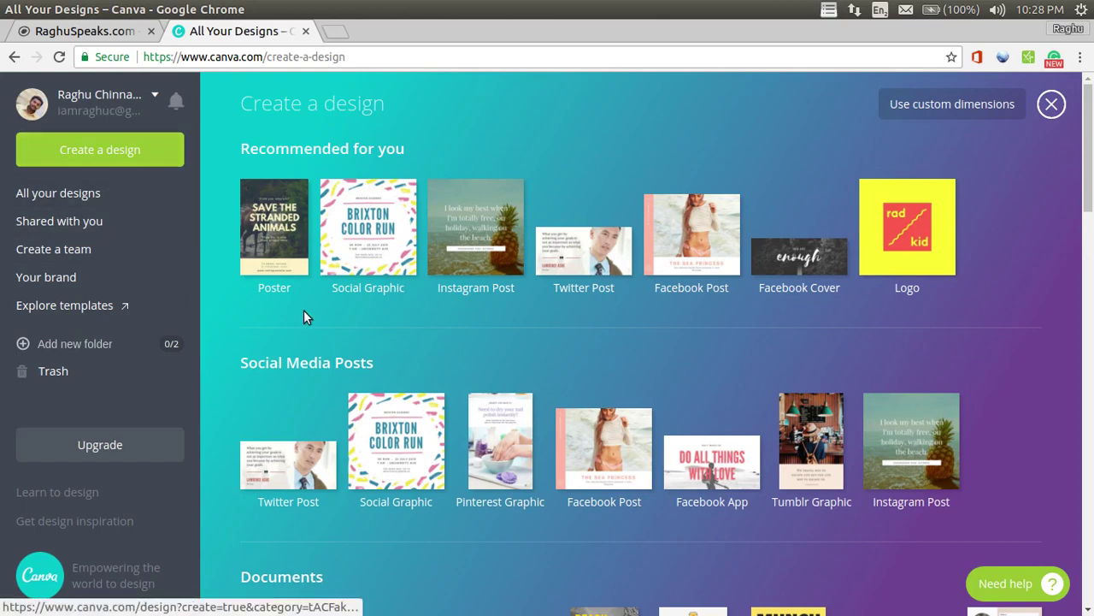
pyautogui.moveTo(1093, 153); pyautogui.dragTo(1093, 229)
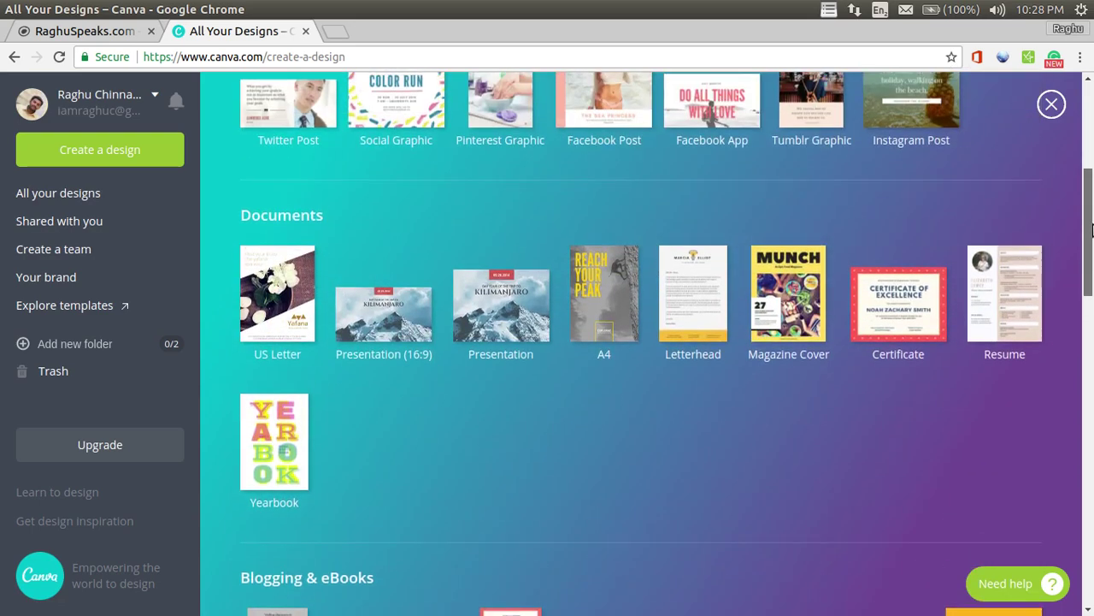
# - Start a new blank Certificate design and scroll through its certificate layouts
pyautogui.click(895, 311)
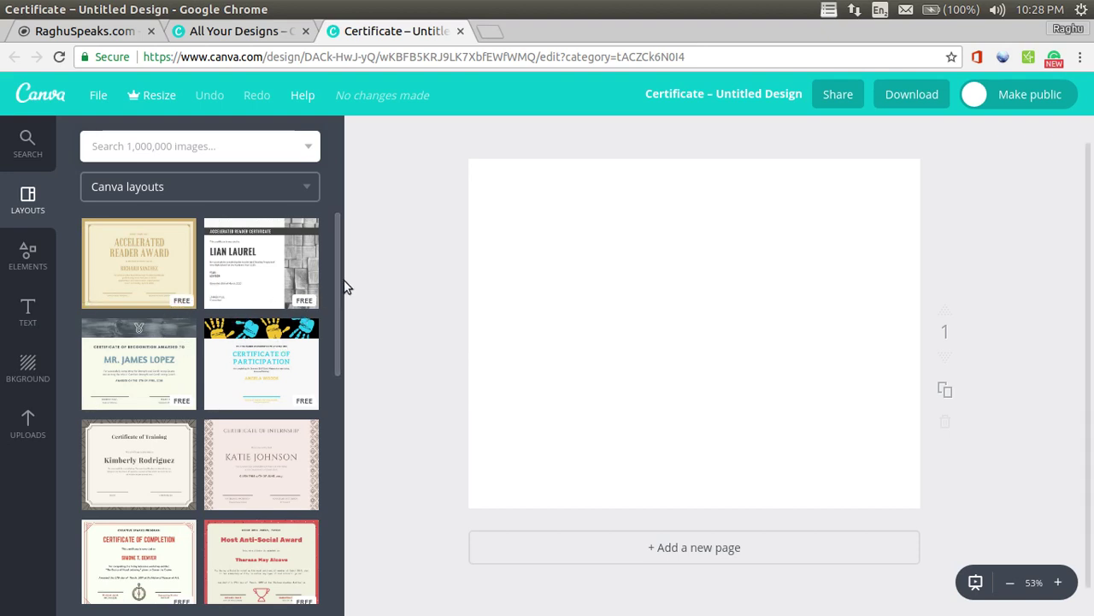
pyautogui.moveTo(334, 264); pyautogui.dragTo(327, 449)
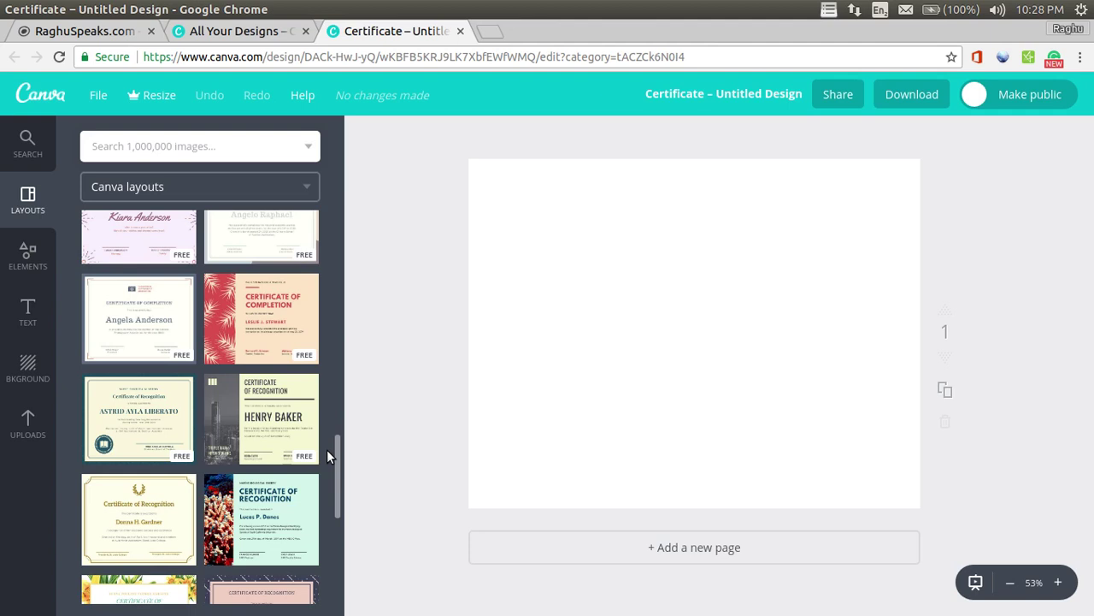
pyautogui.scroll(-1, 338, 466)
pyautogui.moveTo(338, 466); pyautogui.dragTo(341, 519)
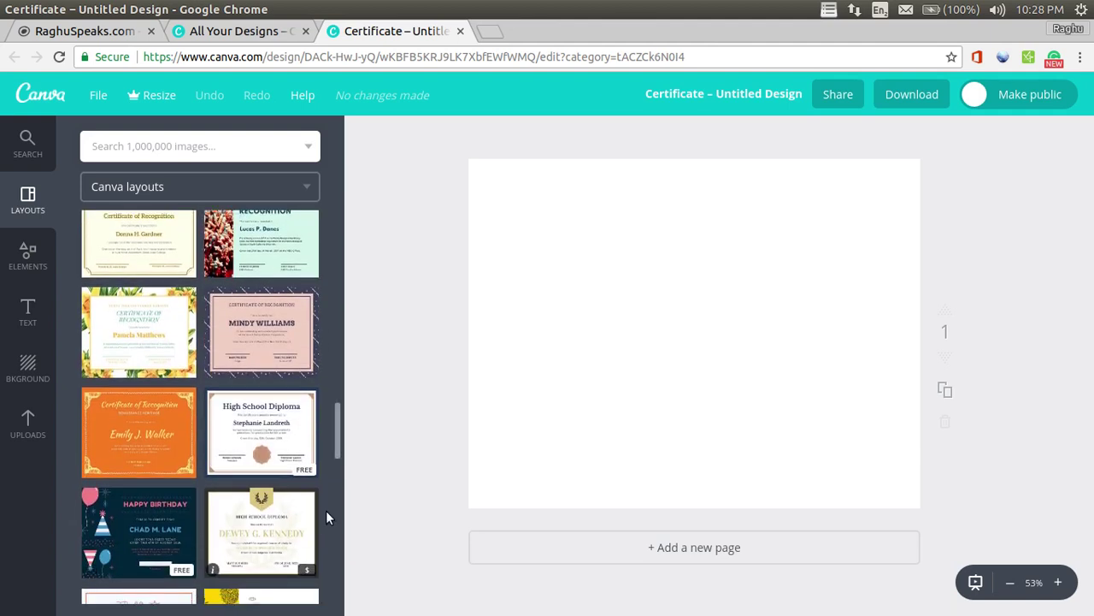
# - Apply the High School Diploma layout, then type and erase stray letters in its title
pyautogui.click(282, 440)
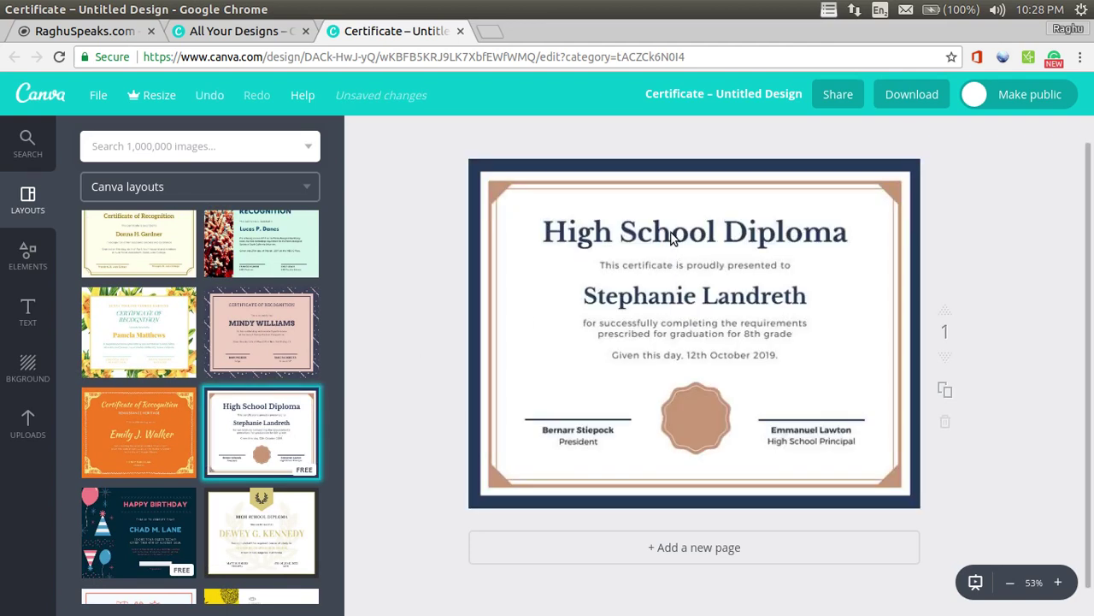
pyautogui.moveTo(688, 229); pyautogui.dragTo(686, 231)
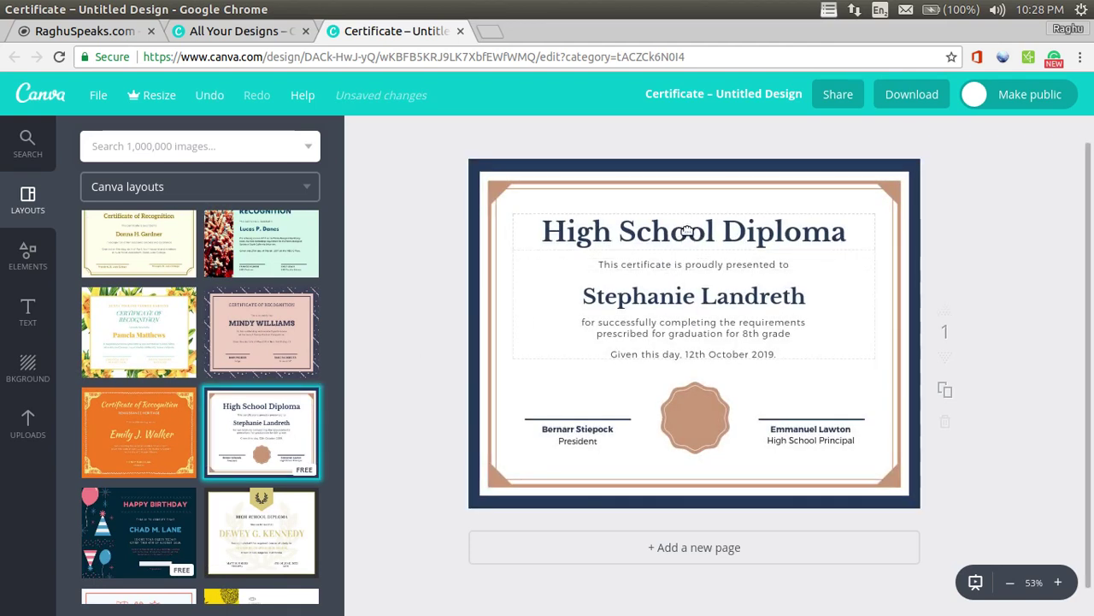
pyautogui.click(687, 231)
pyautogui.write('ldk')
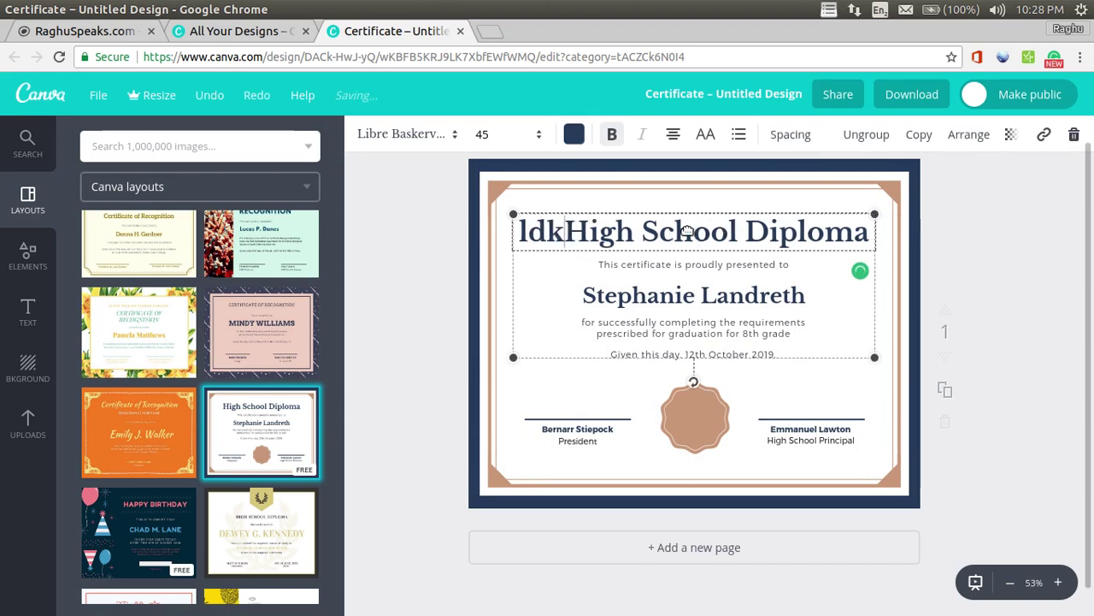
pyautogui.write('lkkks')
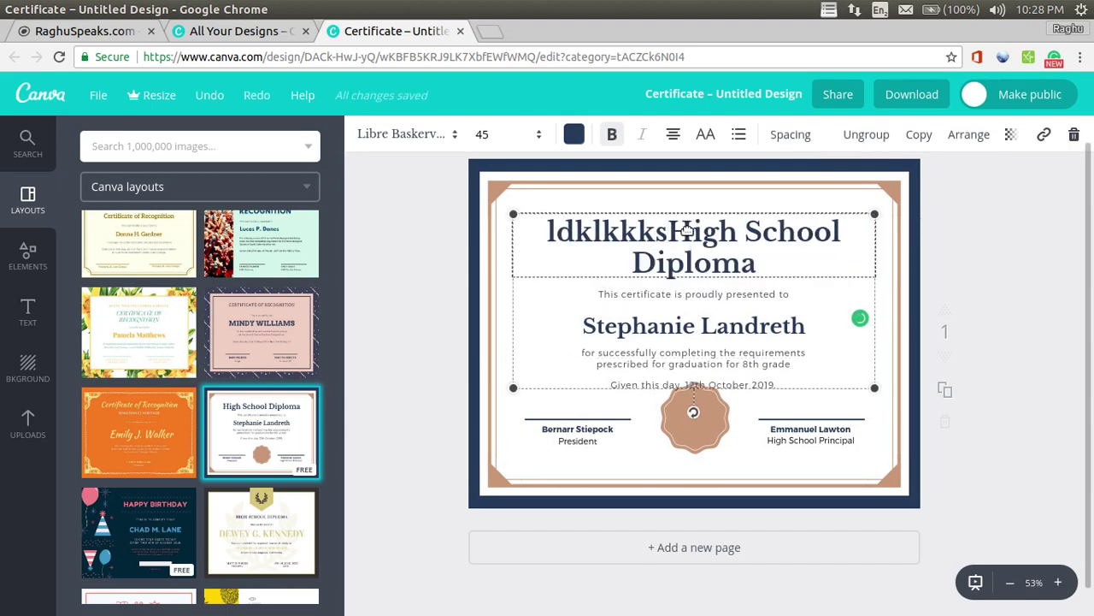
pyautogui.press('BackSpace')
pyautogui.press('BackSpace')
pyautogui.press('BackSpace')
pyautogui.press('BackSpace')
pyautogui.press('BackSpace')
pyautogui.press('BackSpace')
pyautogui.press('BackSpace')
pyautogui.press('BackSpace')
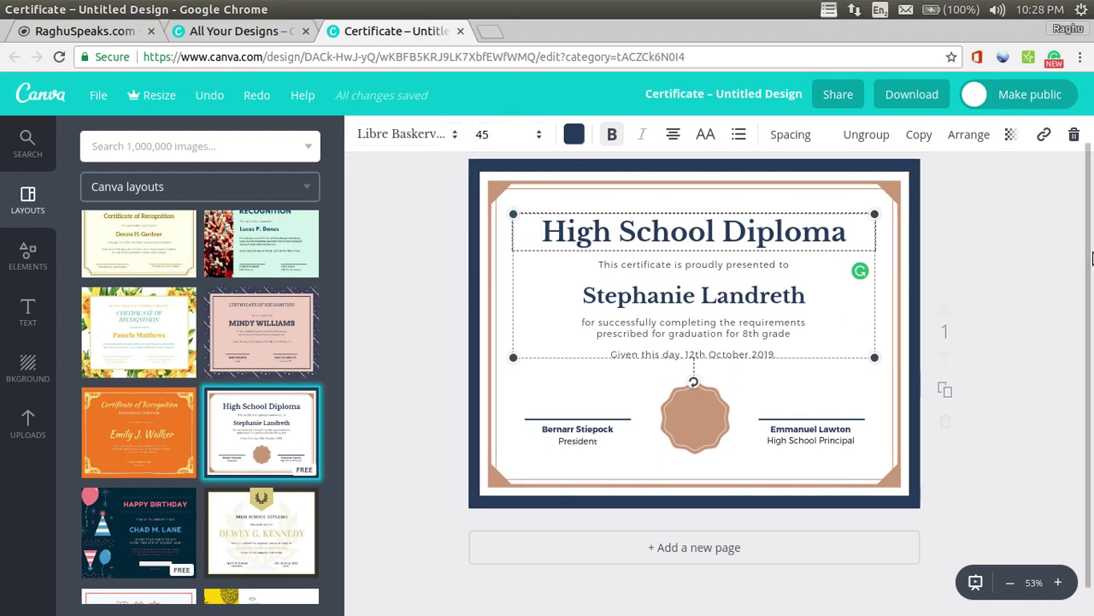
pyautogui.scroll(1, 1092, 259)
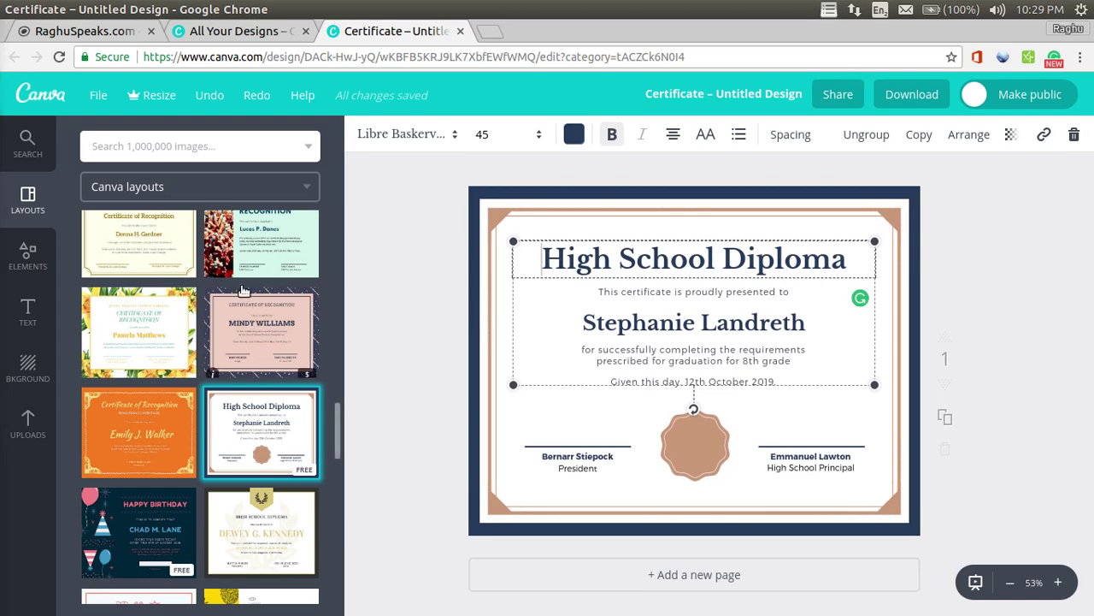
# - Switch to the coral Certificate of Recognition layout and try downloading it as a JPG
pyautogui.click(265, 256)
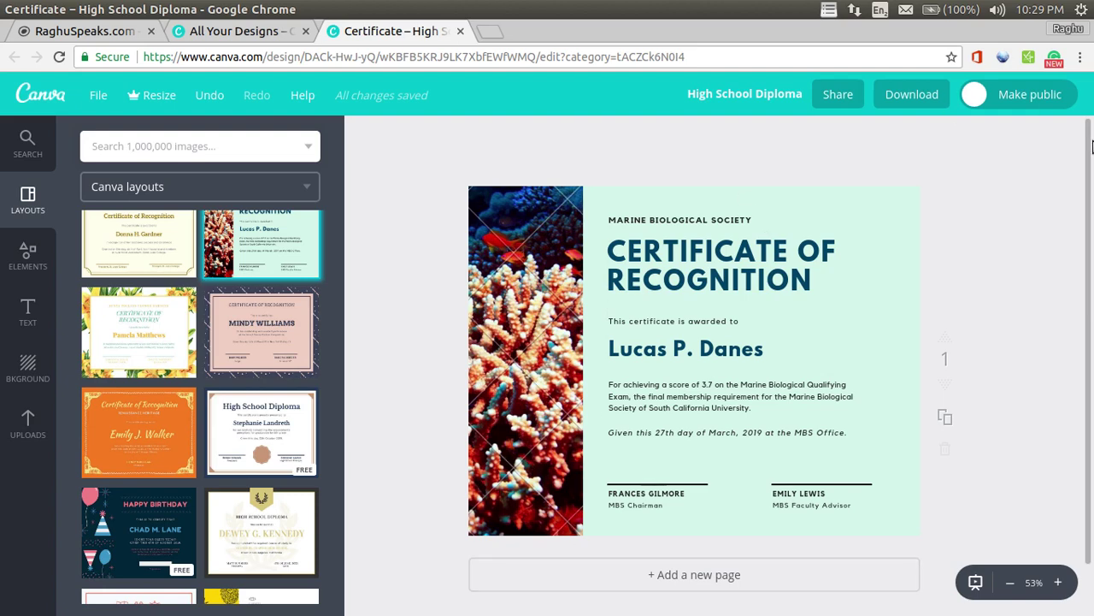
pyautogui.click(875, 102)
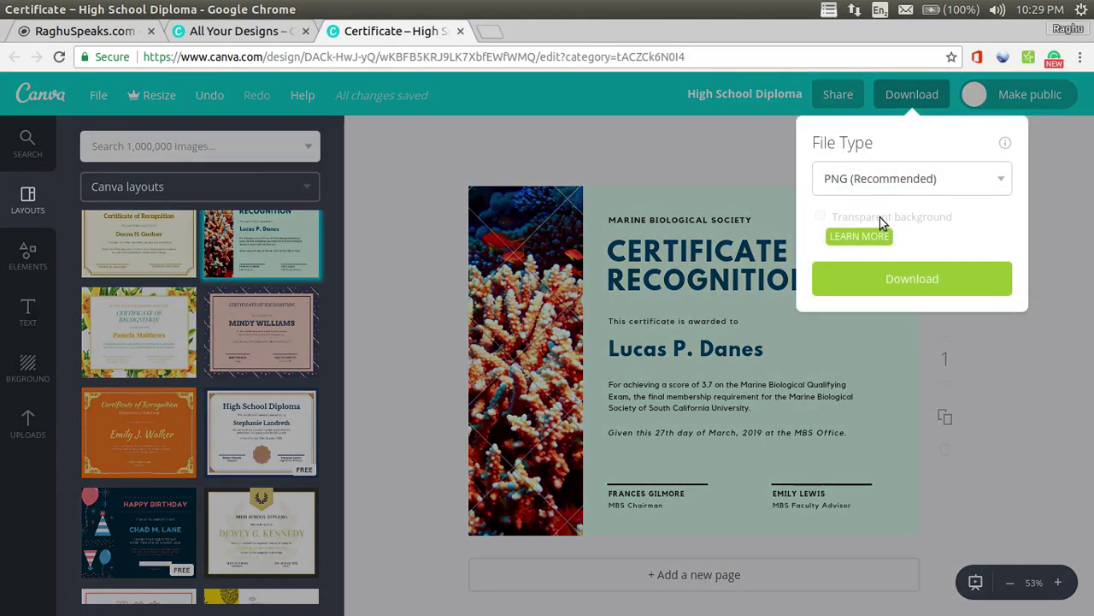
pyautogui.click(894, 173)
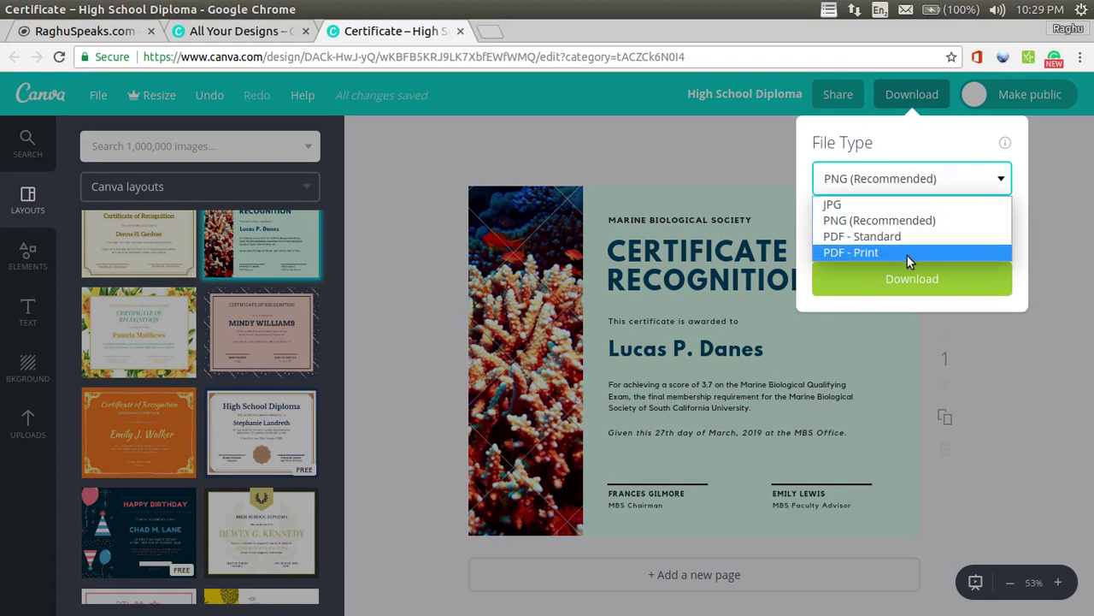
pyautogui.click(868, 206)
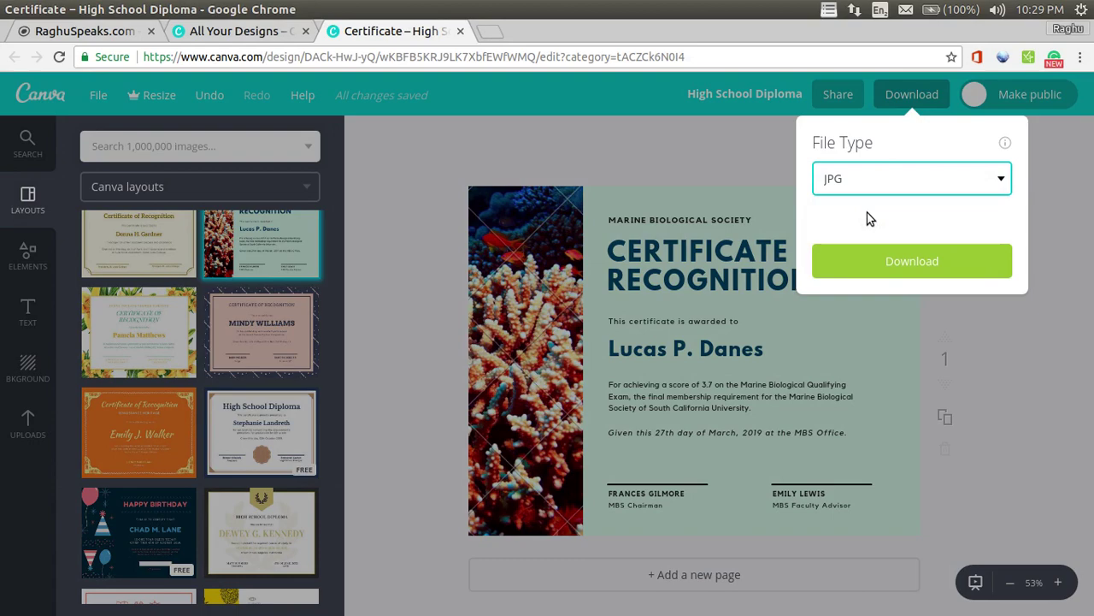
pyautogui.click(892, 230)
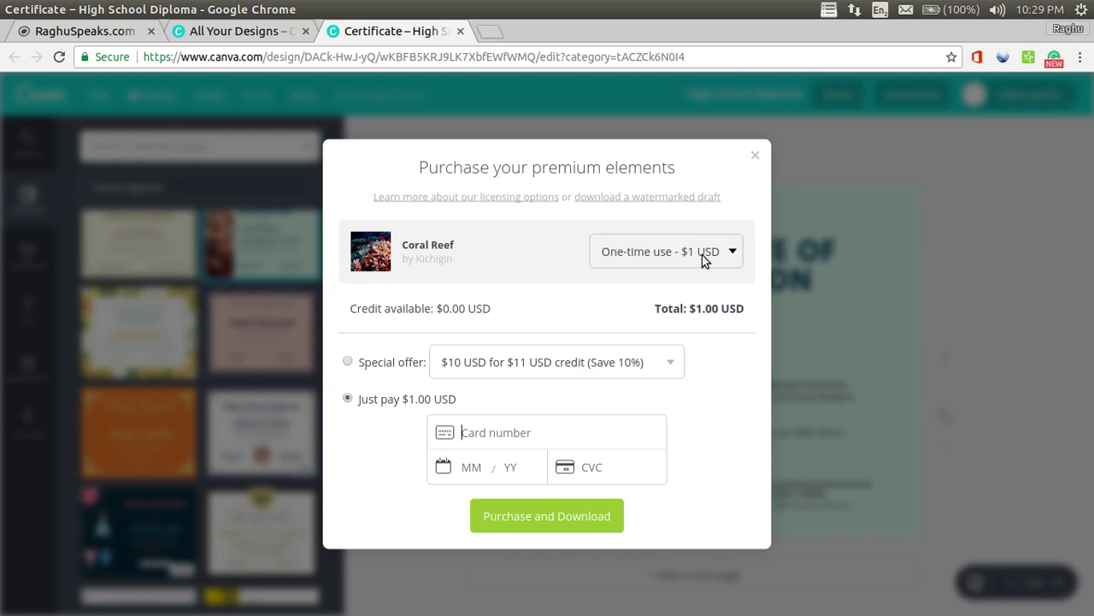
# - Review the special-offer credit packs, keep the $10 offer, and close the purchase dialog unpaid
pyautogui.click(505, 362)
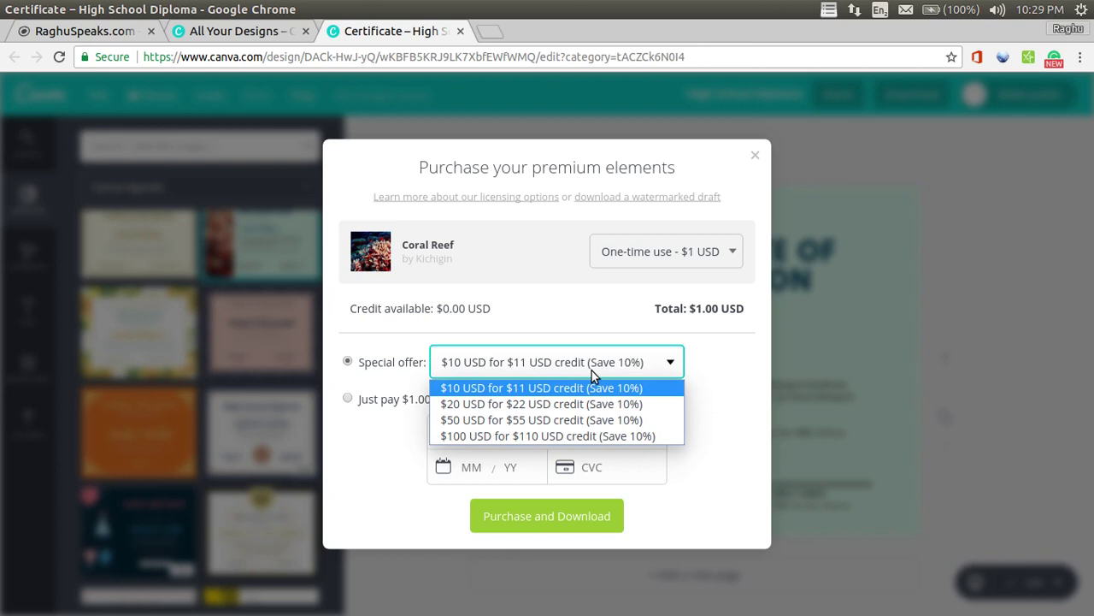
pyautogui.click(727, 358)
pyautogui.click(490, 365)
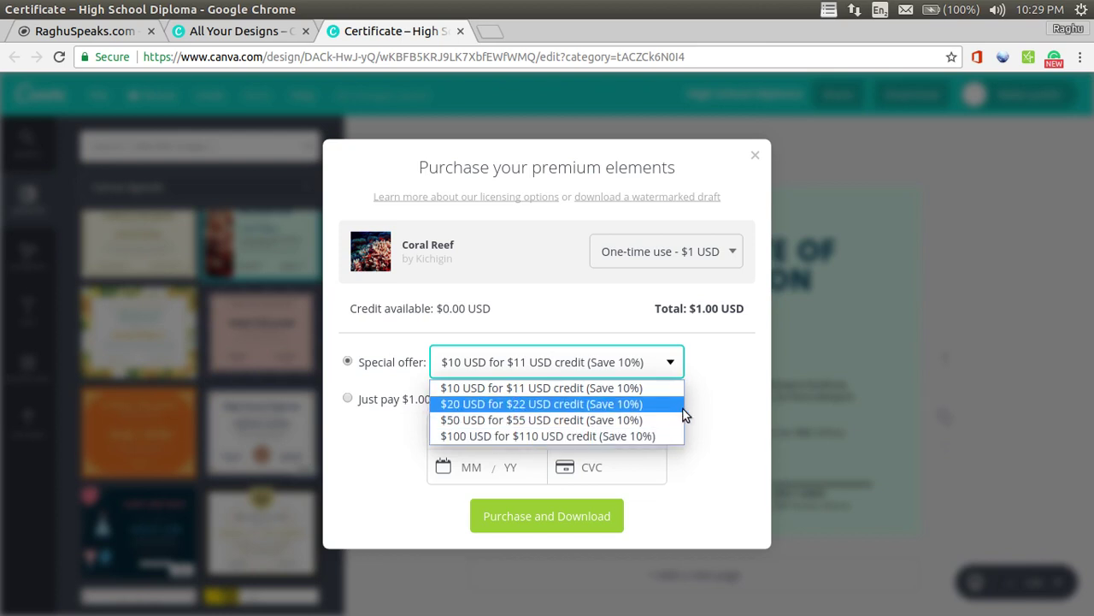
pyautogui.click(721, 423)
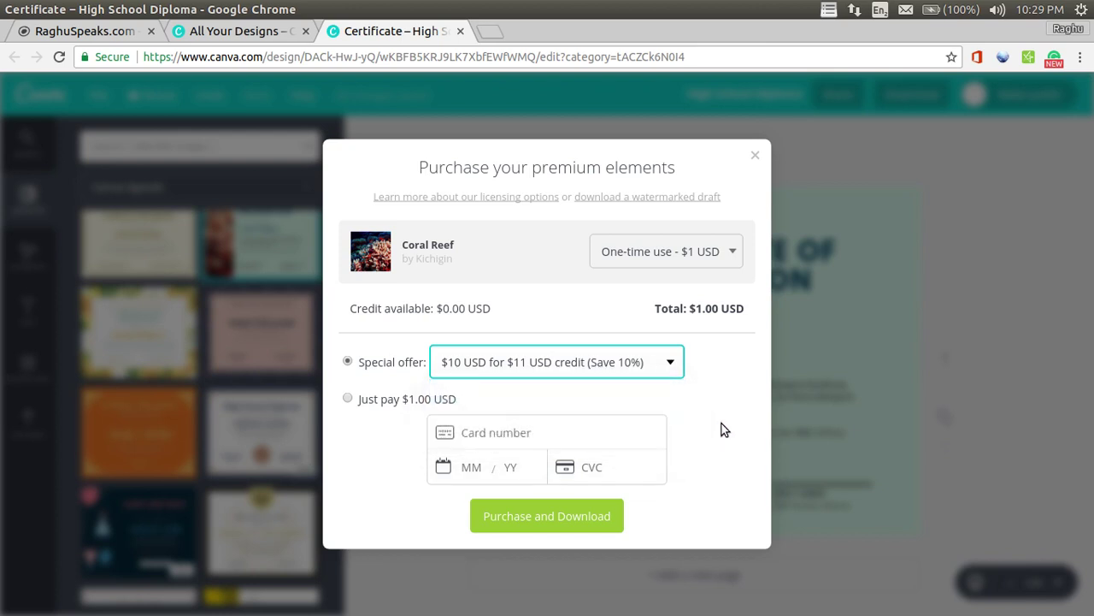
pyautogui.click(757, 156)
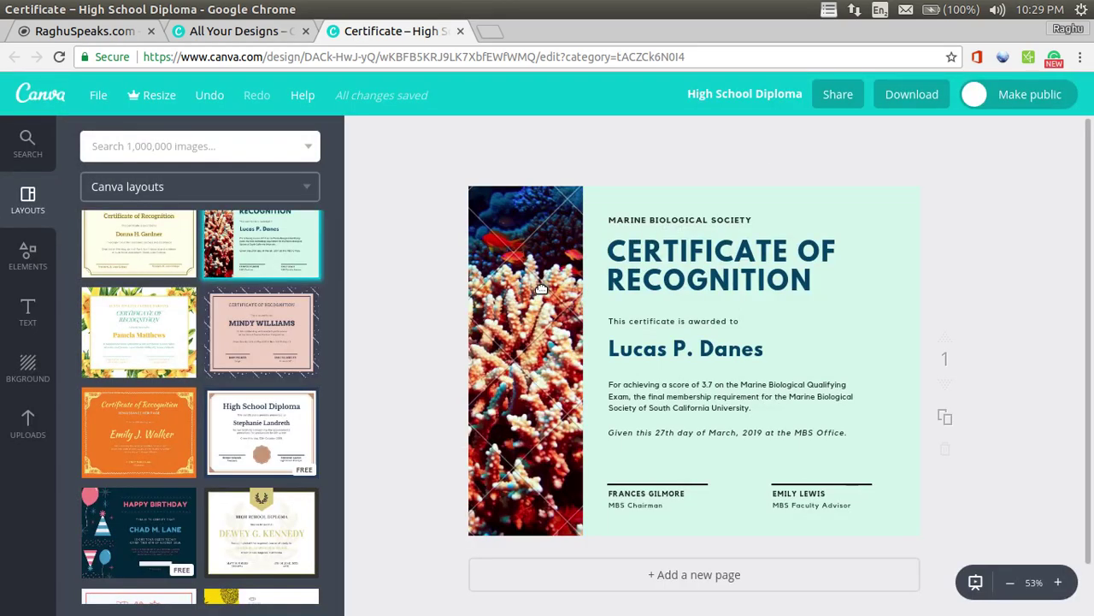
# - Delete the premium coral reef photo from the certificate
pyautogui.click(542, 290)
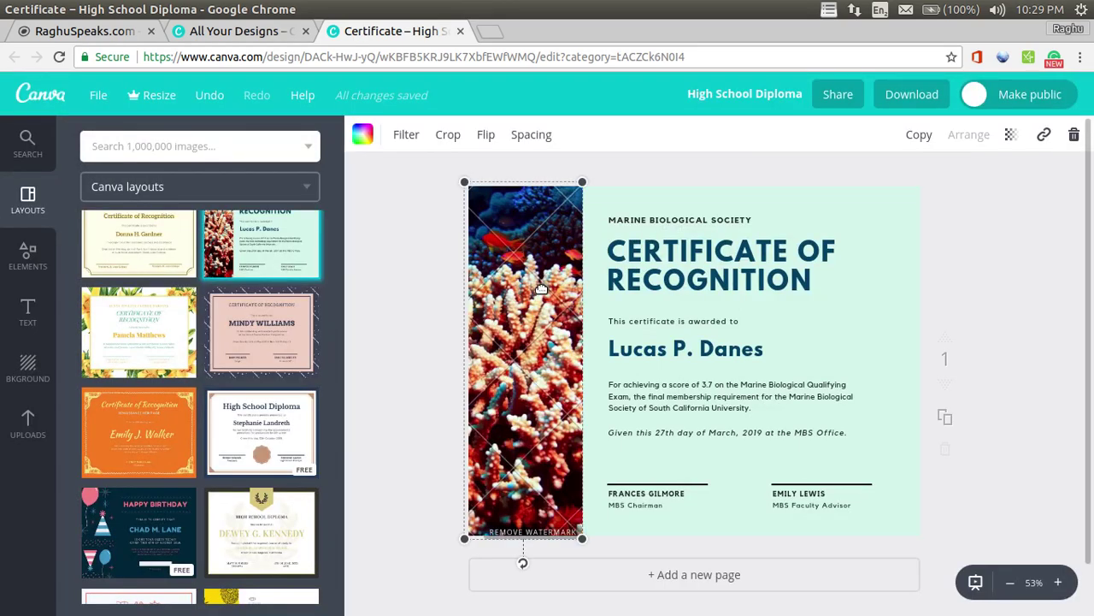
pyautogui.rightClick(542, 292)
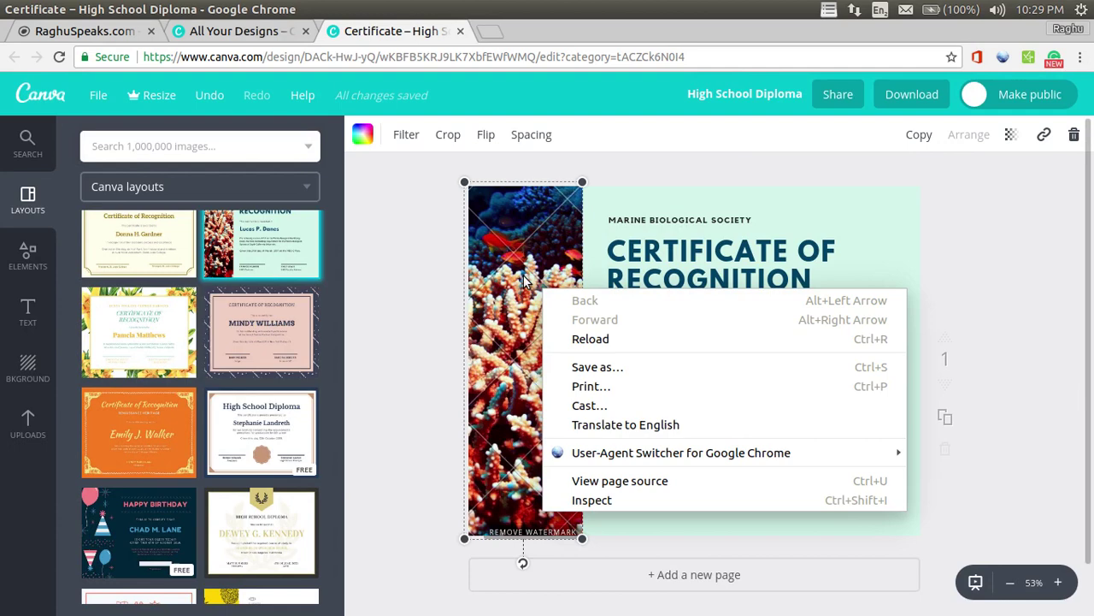
pyautogui.press('Escape')
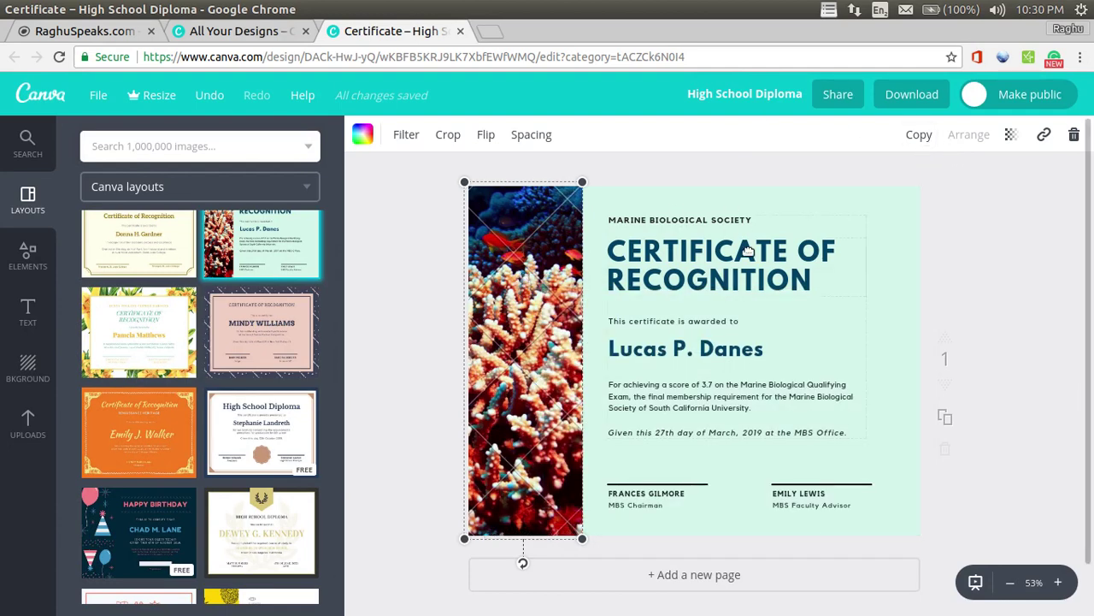
pyautogui.press('Delete')
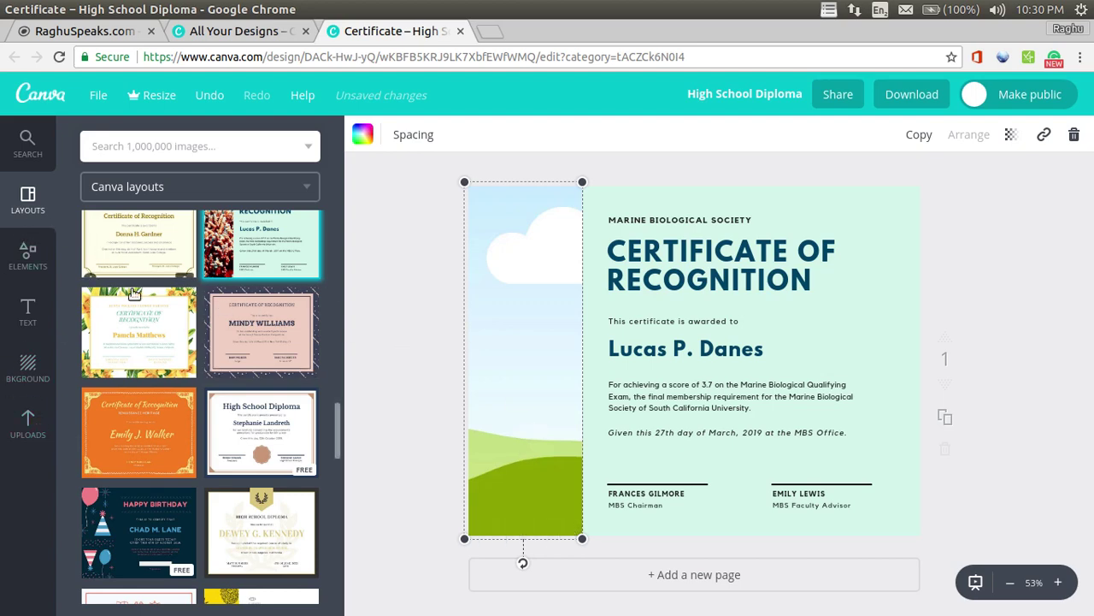
# - Browse the photo search, template layouts and elements library in the sidebar
pyautogui.click(269, 150)
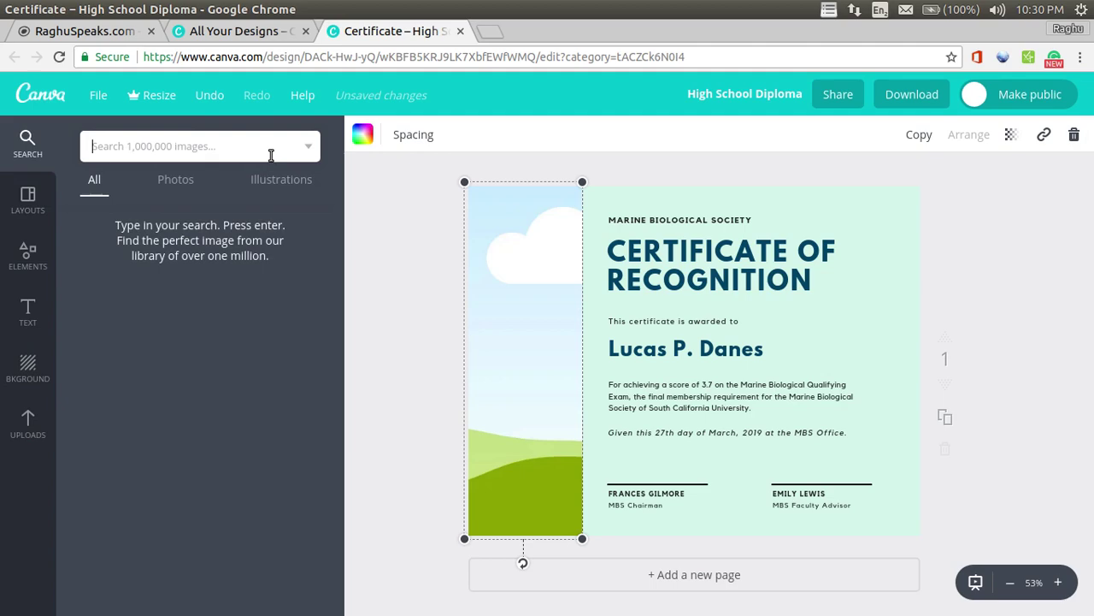
pyautogui.click(191, 186)
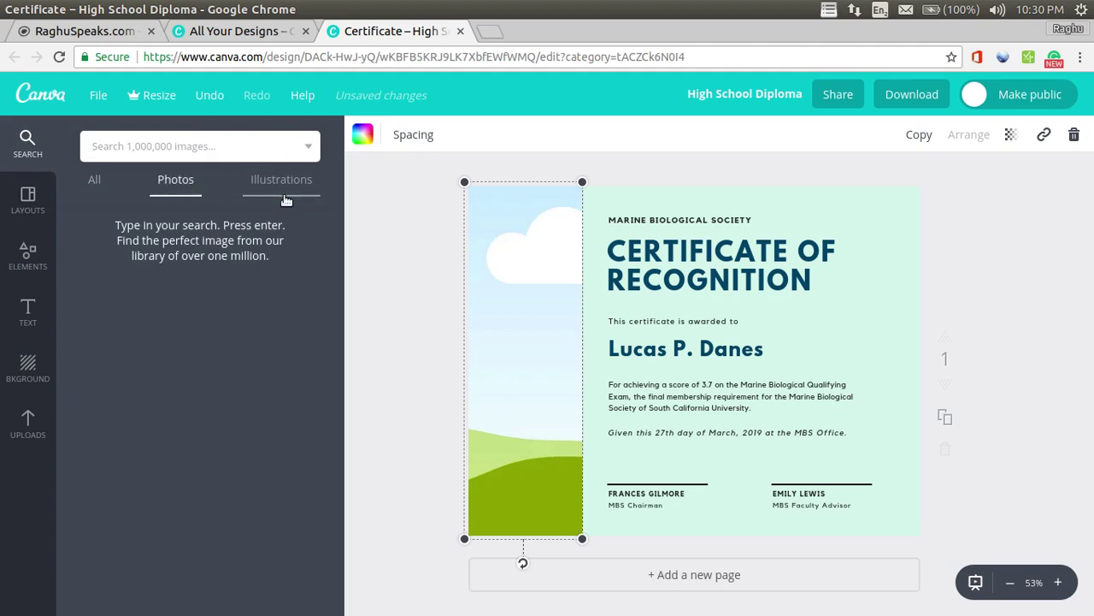
pyautogui.click(16, 211)
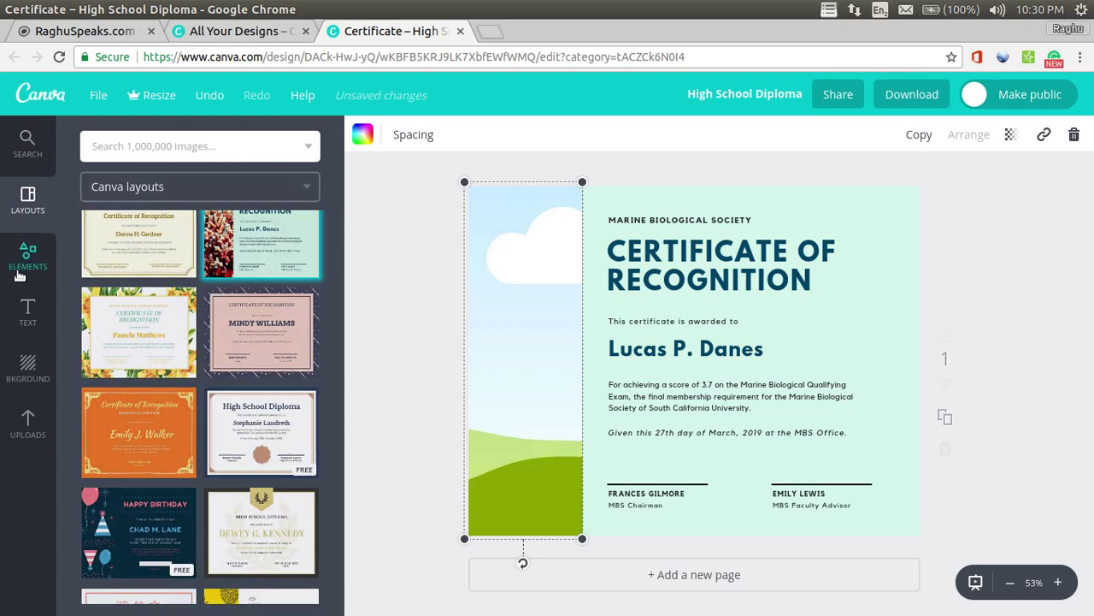
pyautogui.click(19, 274)
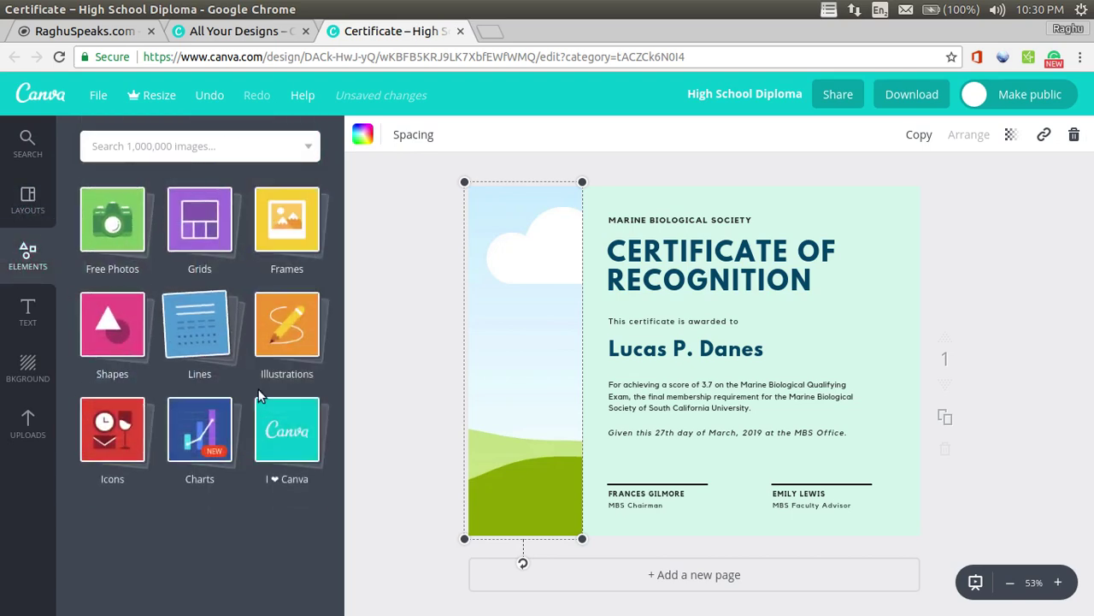
# - Browse the text presets, then scroll through the background colours and pattern tiles
pyautogui.click(26, 315)
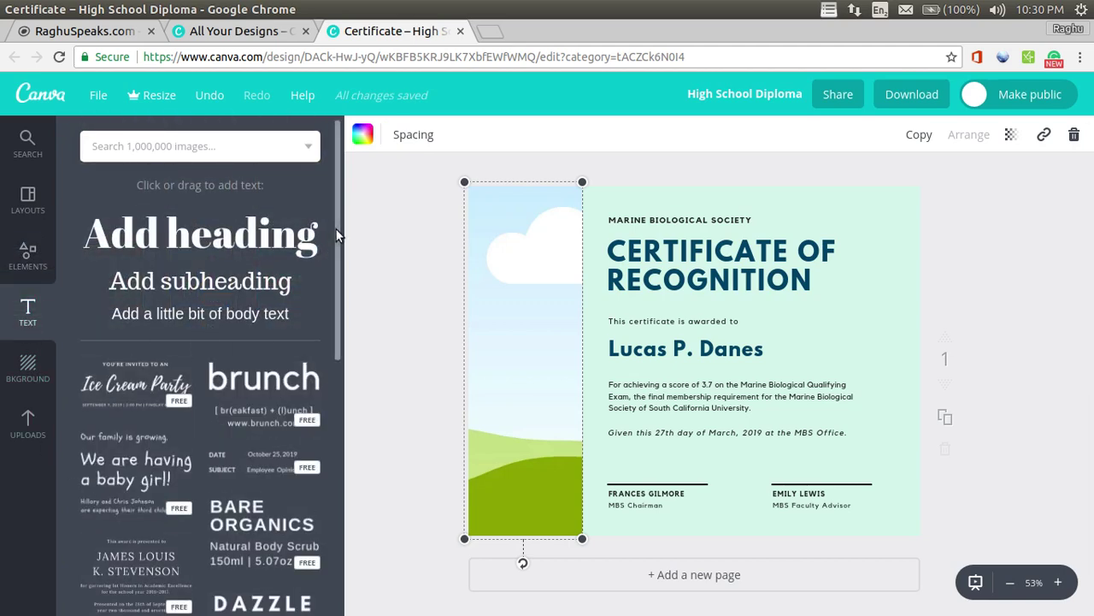
pyautogui.scroll(-15, 336, 229)
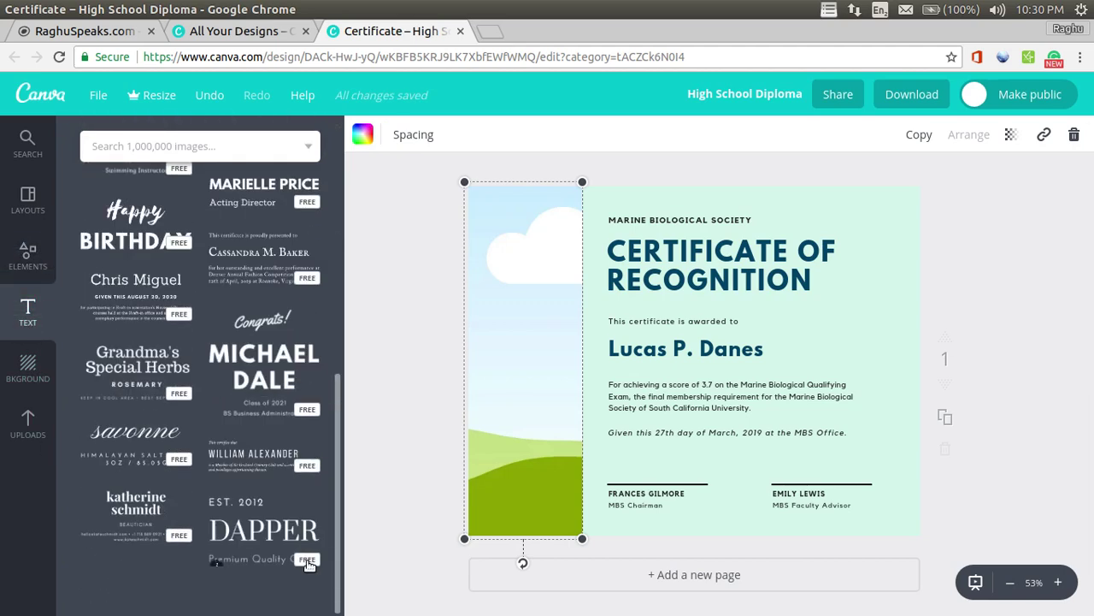
pyautogui.click(28, 368)
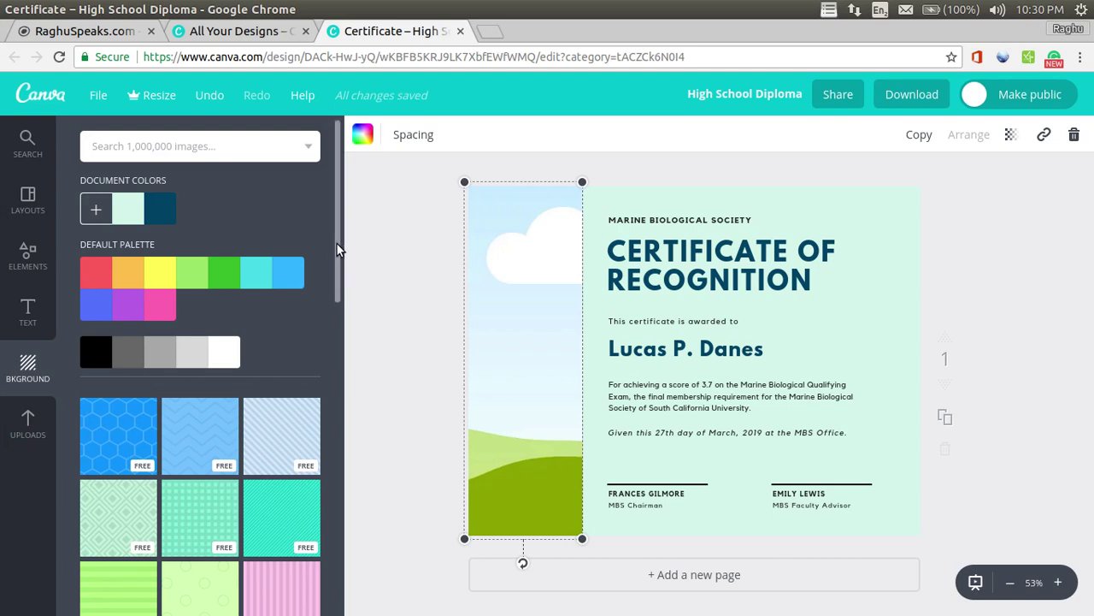
pyautogui.moveTo(337, 243); pyautogui.dragTo(322, 434)
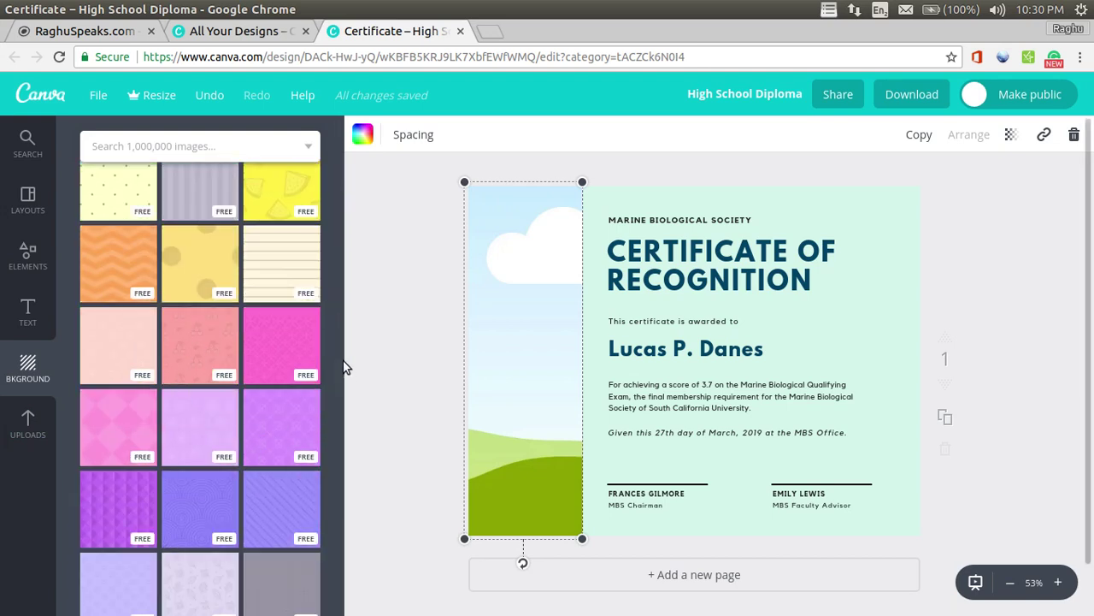
pyautogui.scroll(-1, 337, 359)
pyautogui.scroll(-10, 328, 405)
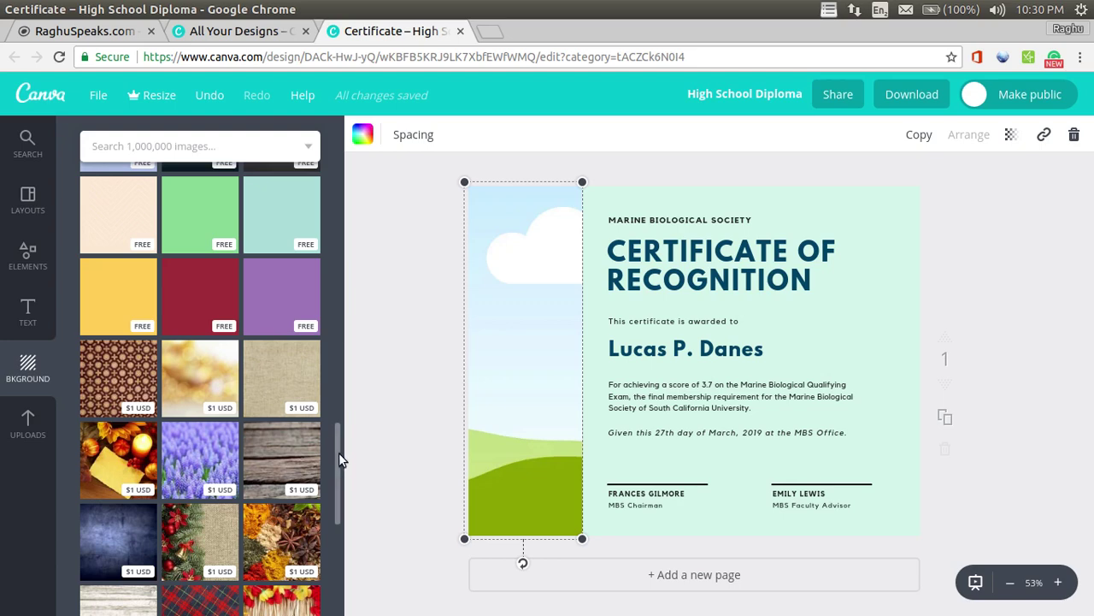
pyautogui.moveTo(339, 452); pyautogui.dragTo(384, 136)
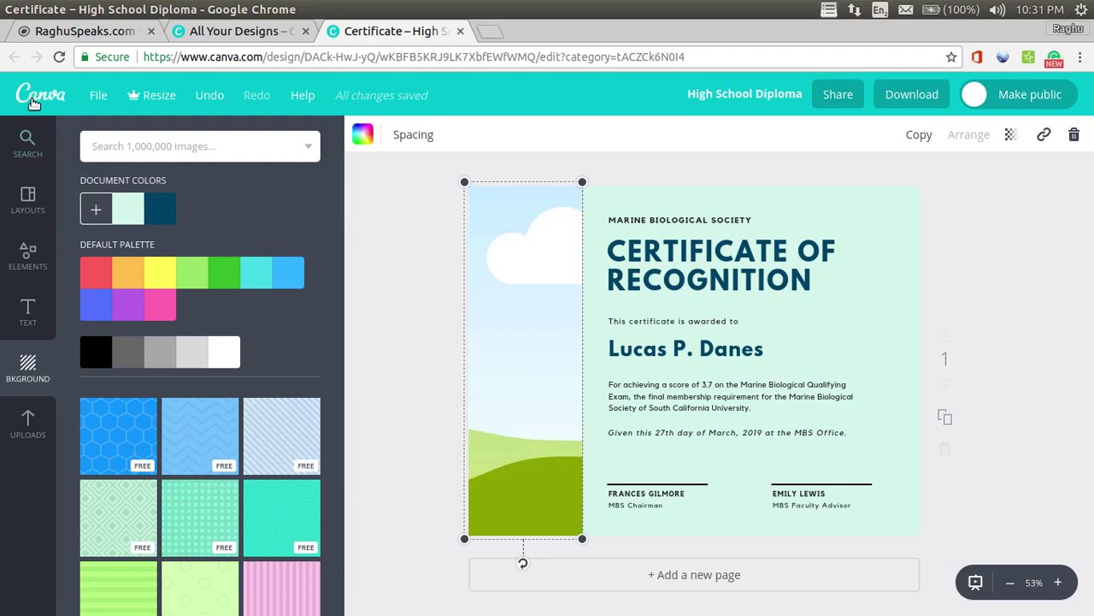
# - Reload the editor, return to All your designs, dismiss the upgrade offer and collapse the create panel
pyautogui.press('F5')
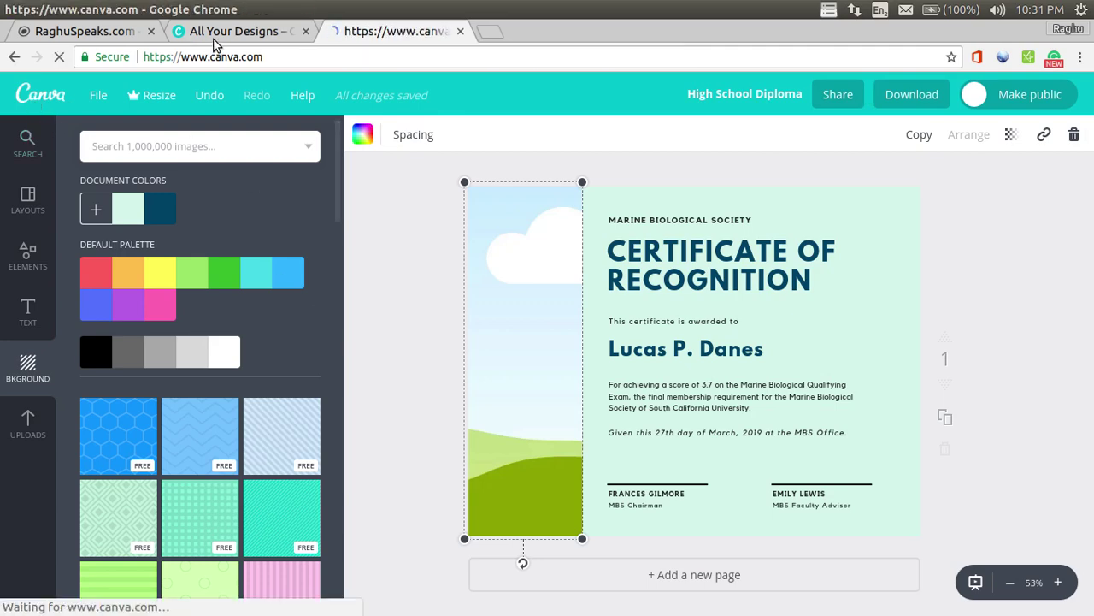
pyautogui.click(214, 34)
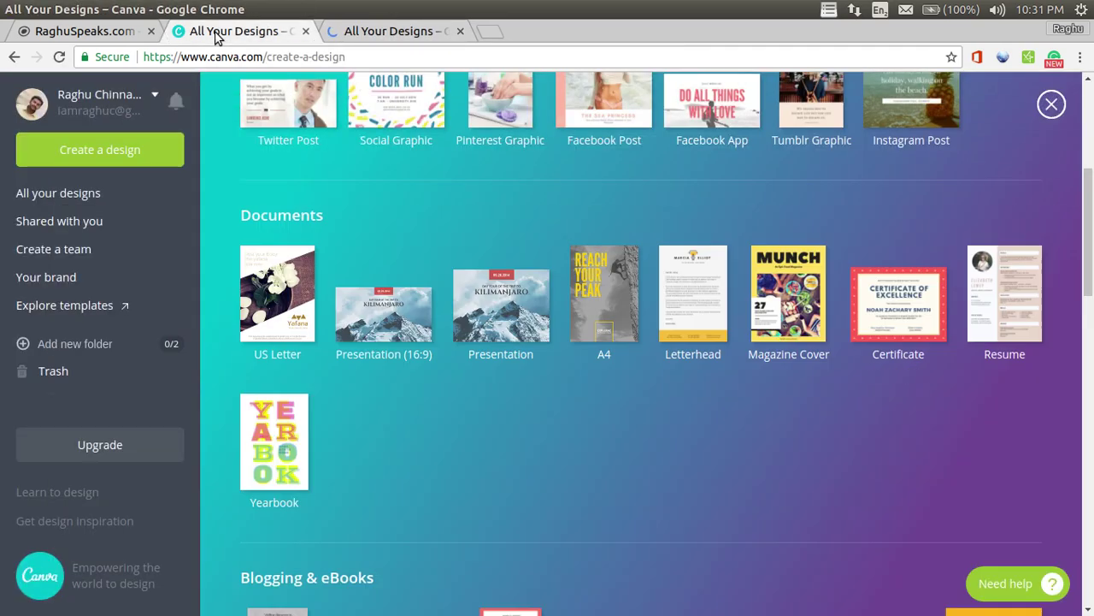
pyautogui.click(123, 446)
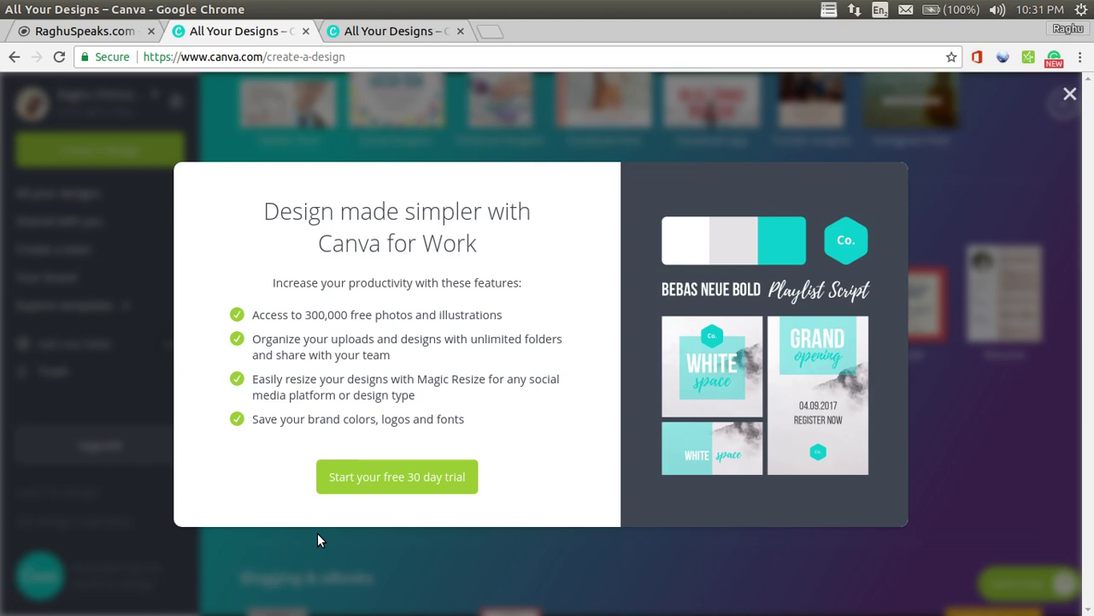
pyautogui.click(1050, 116)
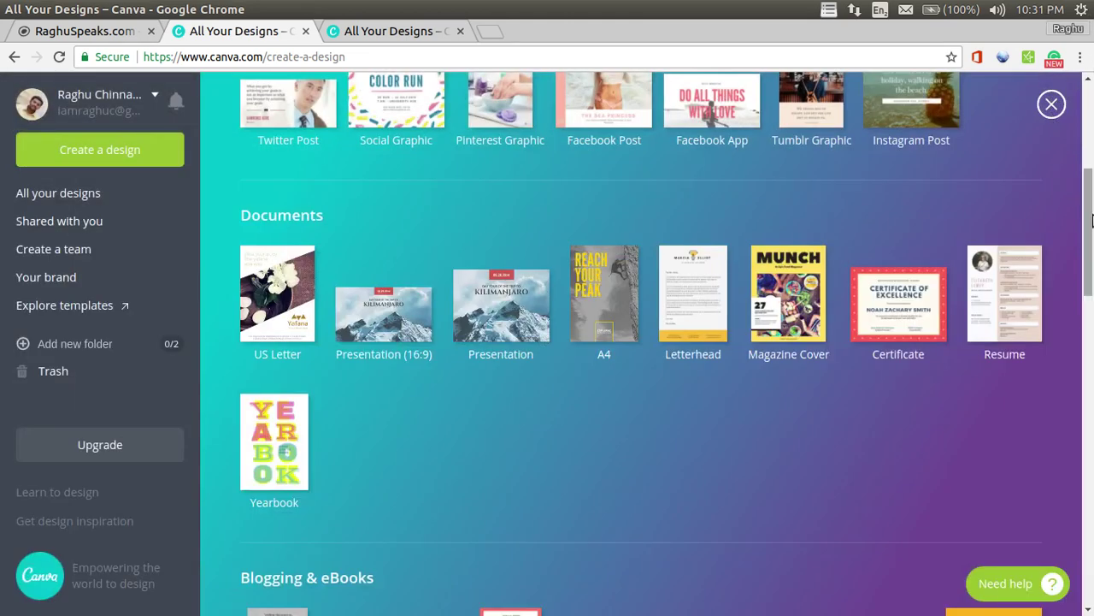
pyautogui.moveTo(1088, 171); pyautogui.dragTo(1090, 75)
# - Close the create-a-design panel and sign out of the Canva account
pyautogui.click(1061, 102)
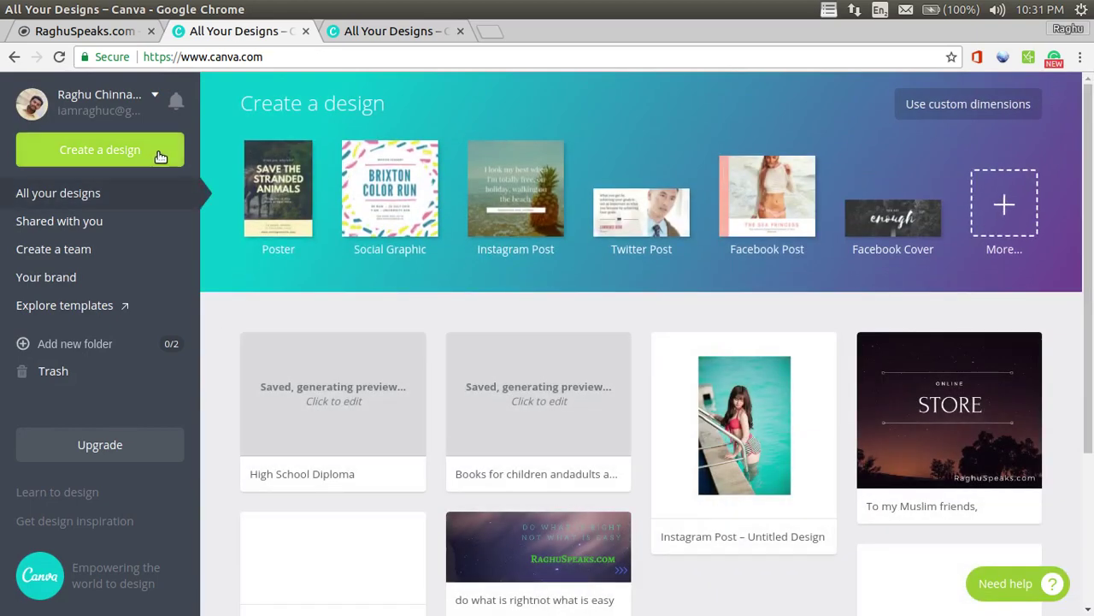
pyautogui.click(131, 107)
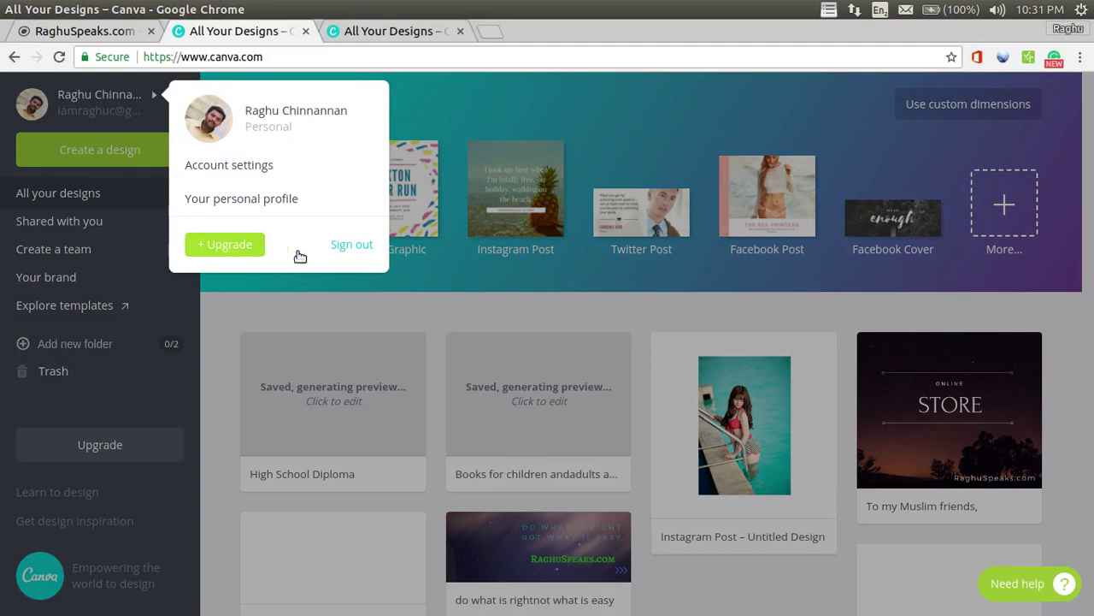
pyautogui.click(333, 248)
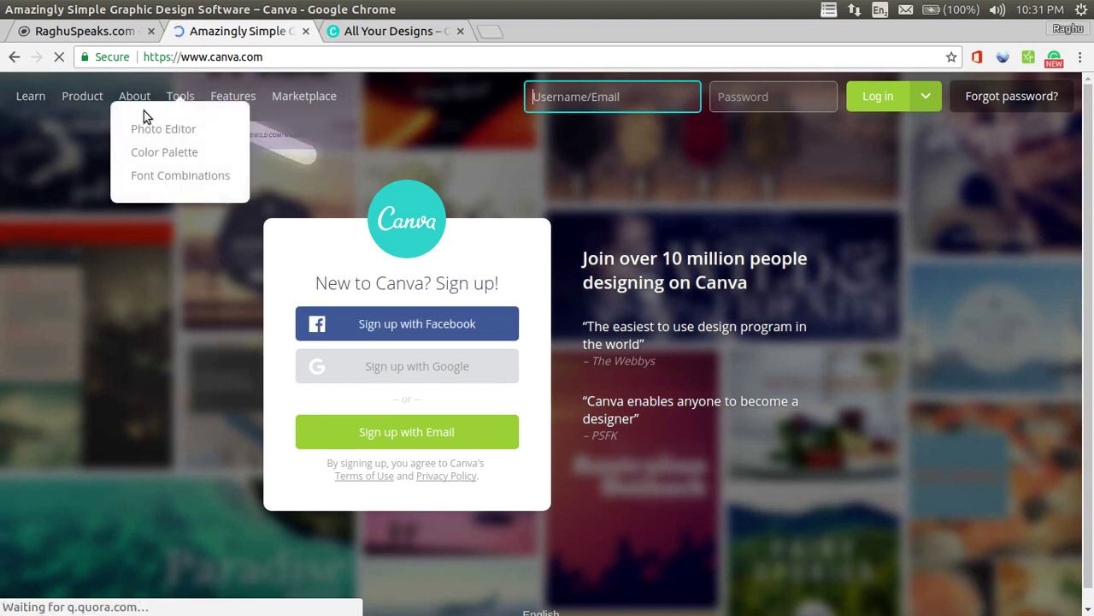
# - Browse the landing page menus, then sign back in with Facebook
pyautogui.moveTo(74, 111)
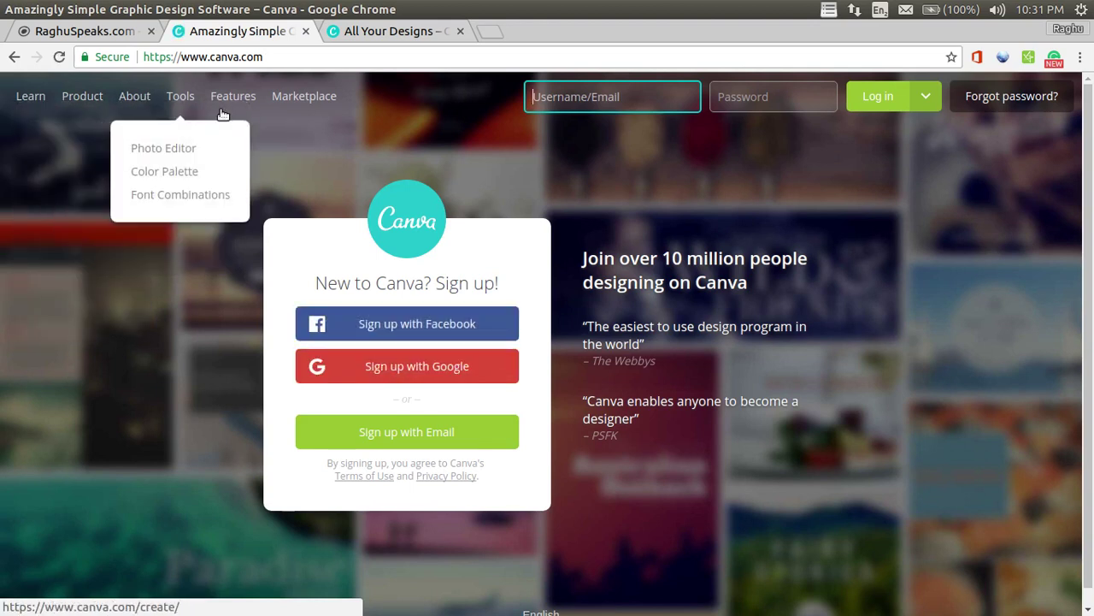
pyautogui.moveTo(222, 114)
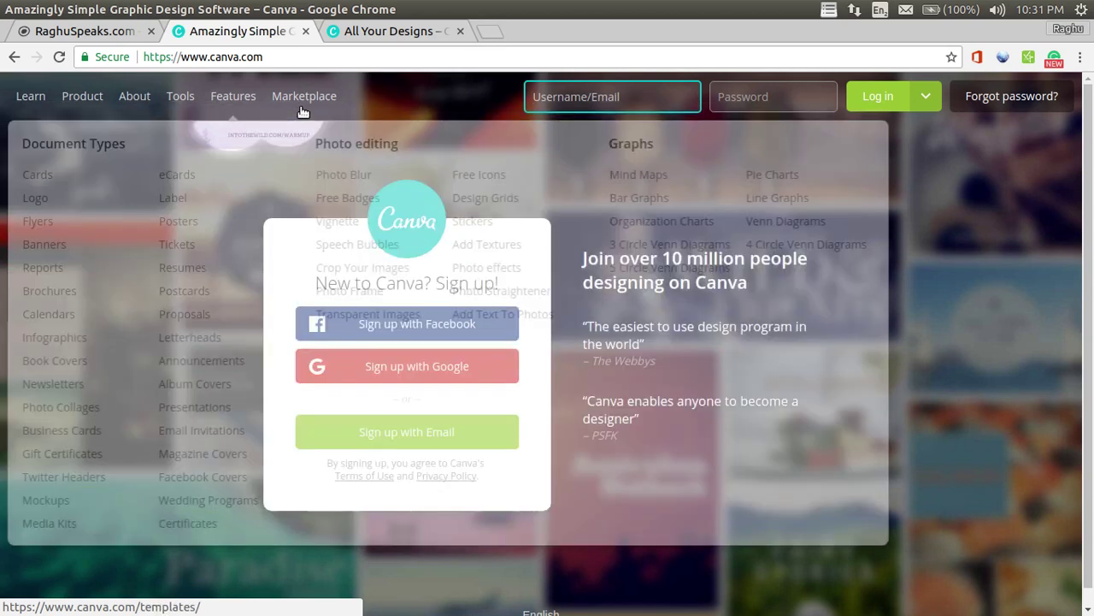
pyautogui.moveTo(305, 110)
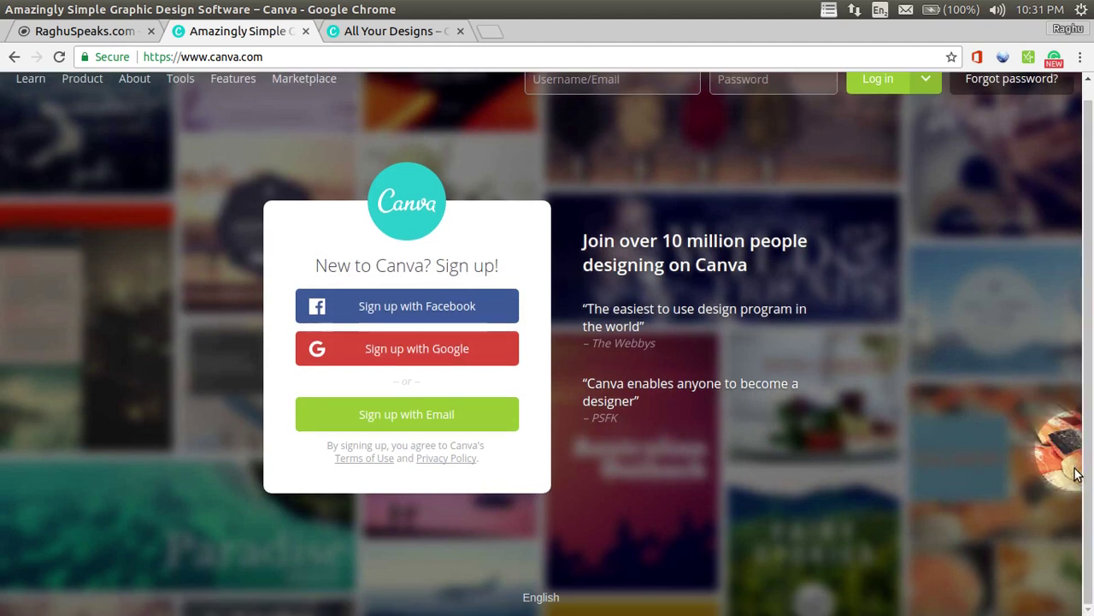
pyautogui.scroll(-1, 1091, 261)
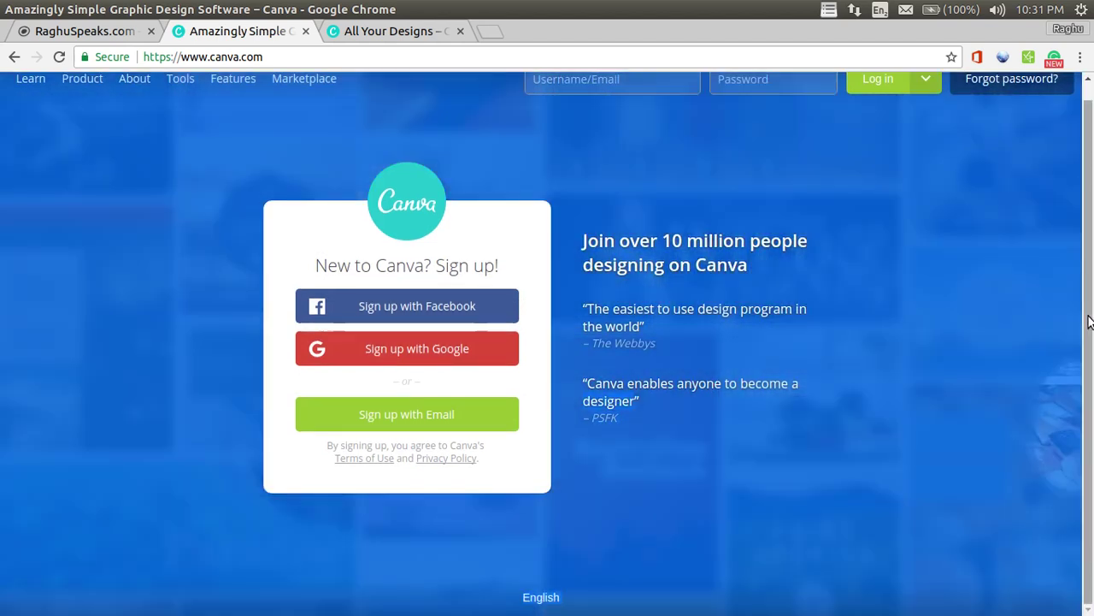
pyautogui.scroll(1, 1091, 285)
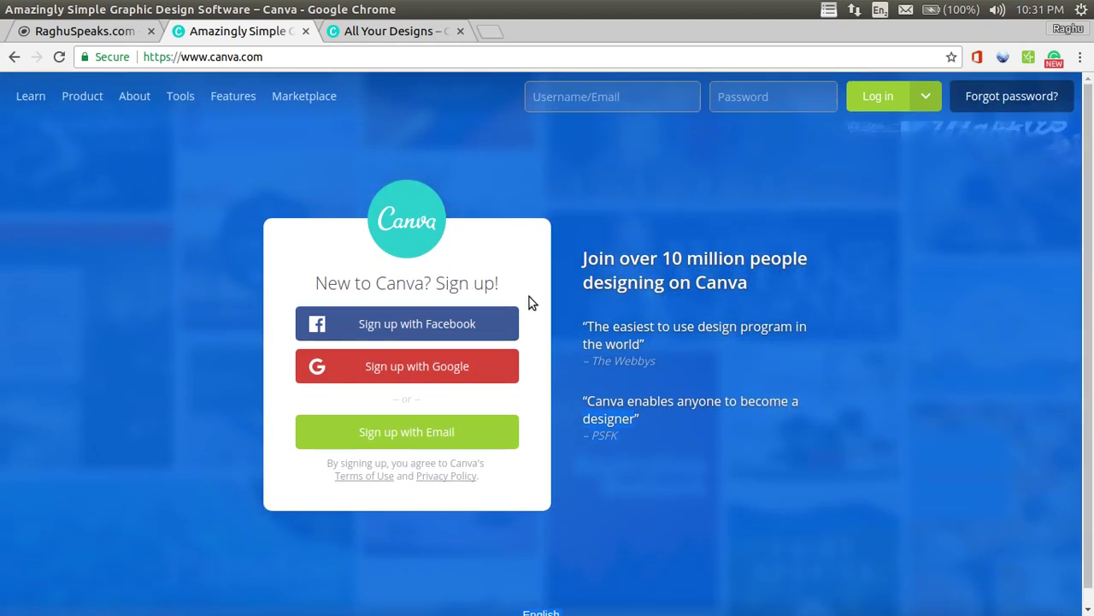
pyautogui.click(453, 323)
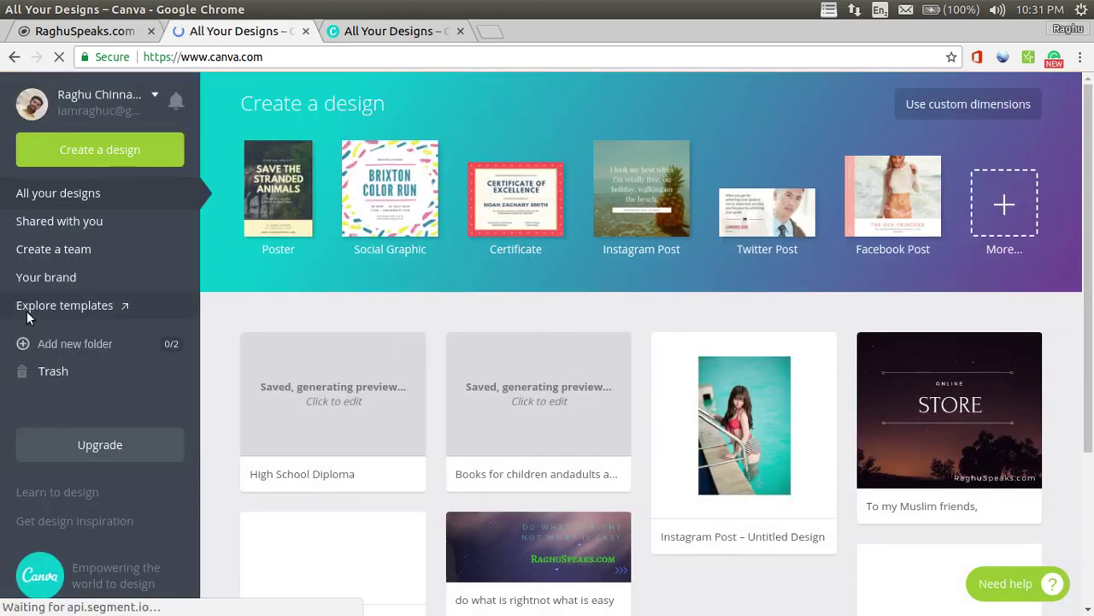
# - View and dismiss the Canva for Work upgrade offer, then scroll through the saved designs
pyautogui.click(87, 452)
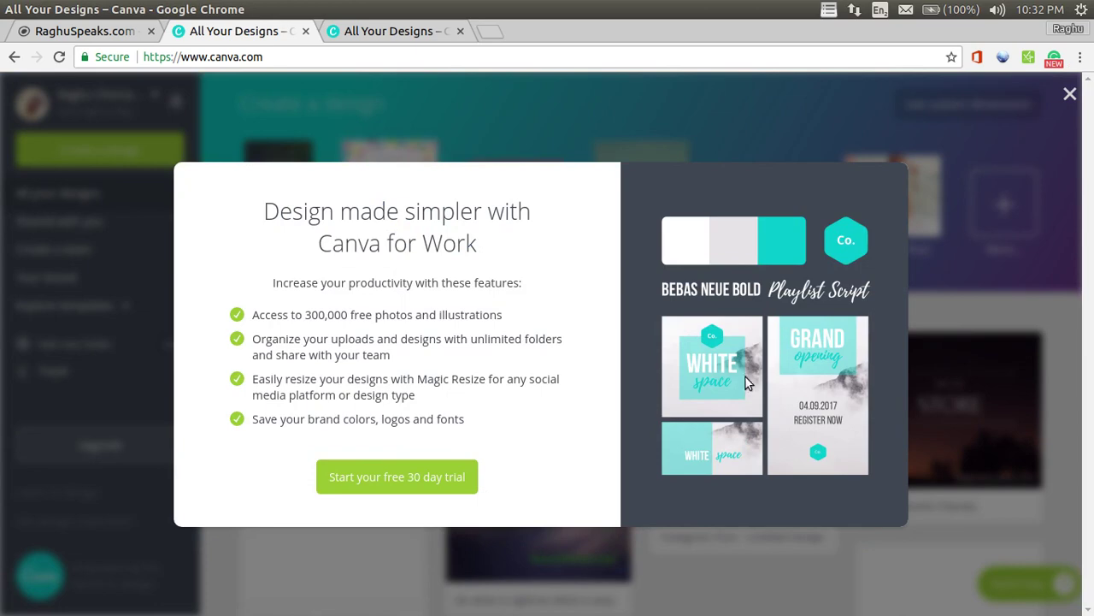
pyautogui.click(1069, 96)
pyautogui.moveTo(1091, 295); pyautogui.dragTo(1092, 490)
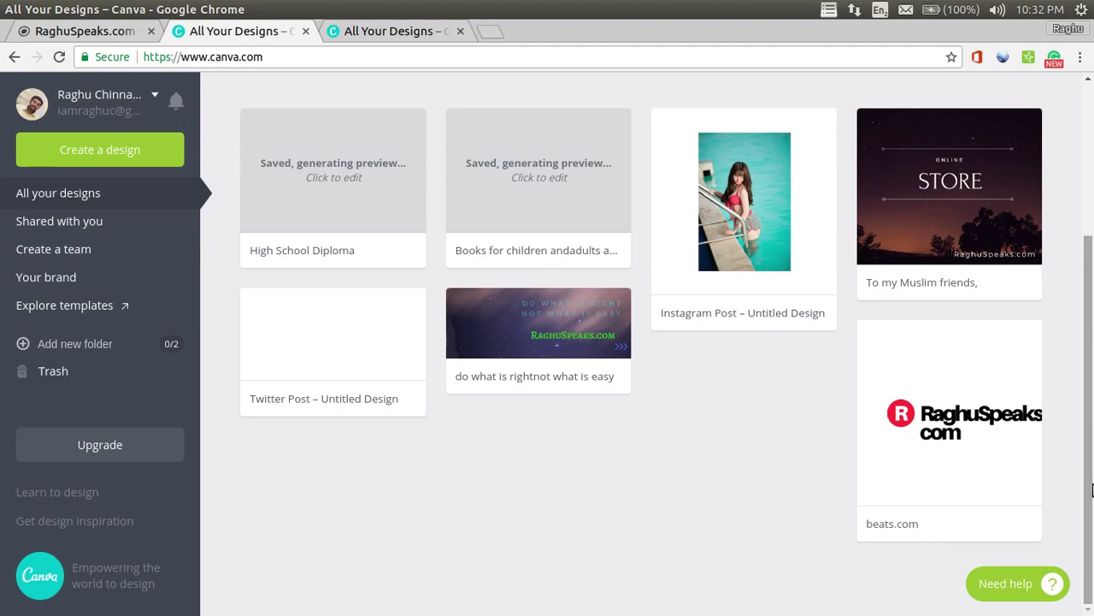
pyautogui.scroll(3, 1091, 489)
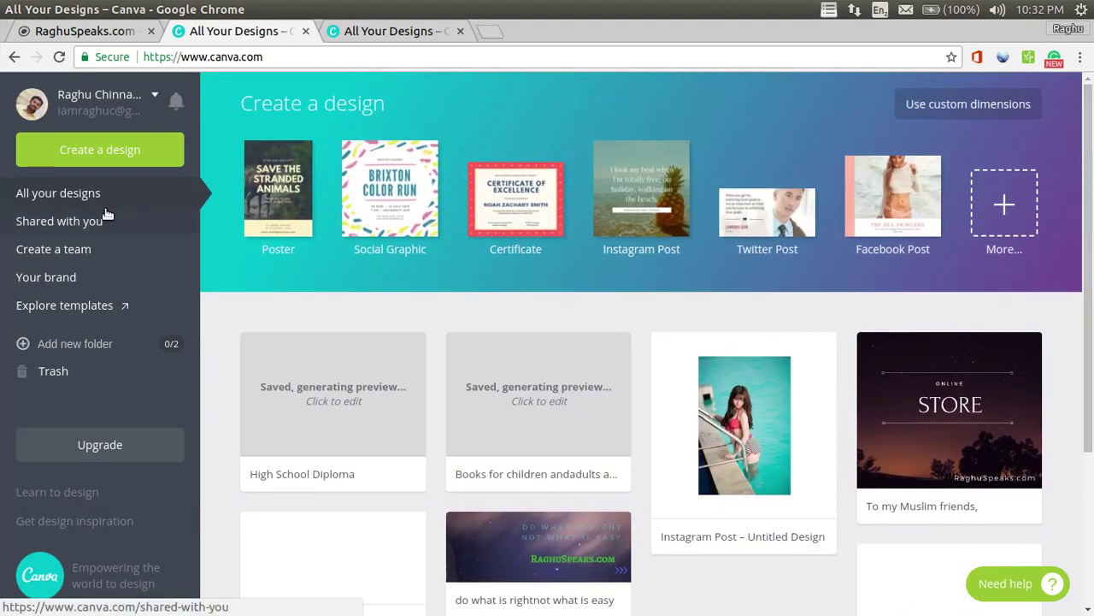
pyautogui.scroll(-1, 1089, 220)
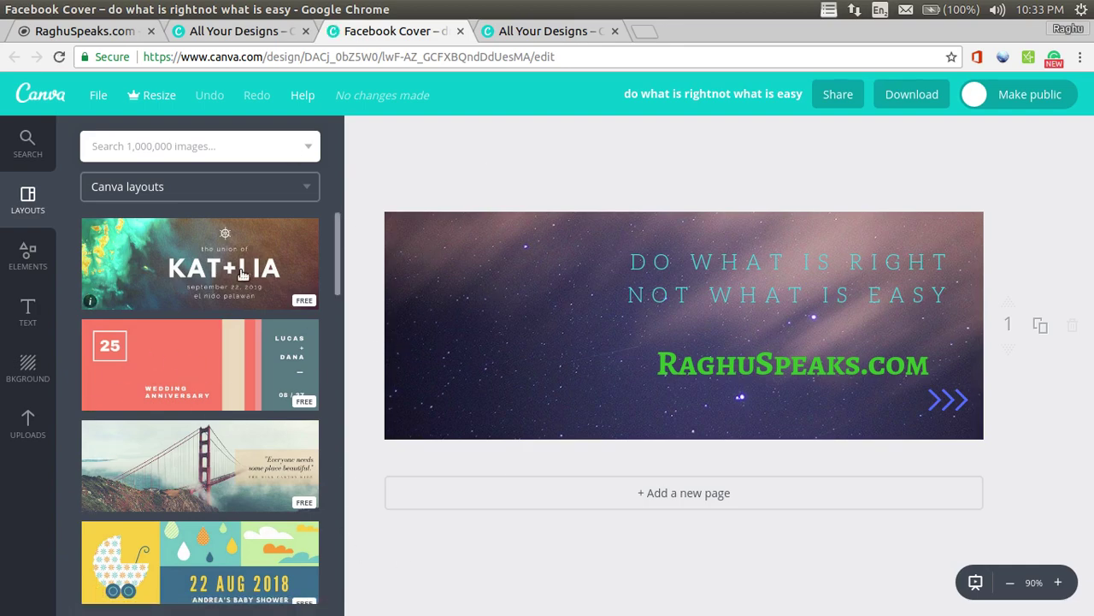
# - Switch between the All Your Designs and Facebook Cover tabs, ending on the dashboard
pyautogui.click(515, 32)
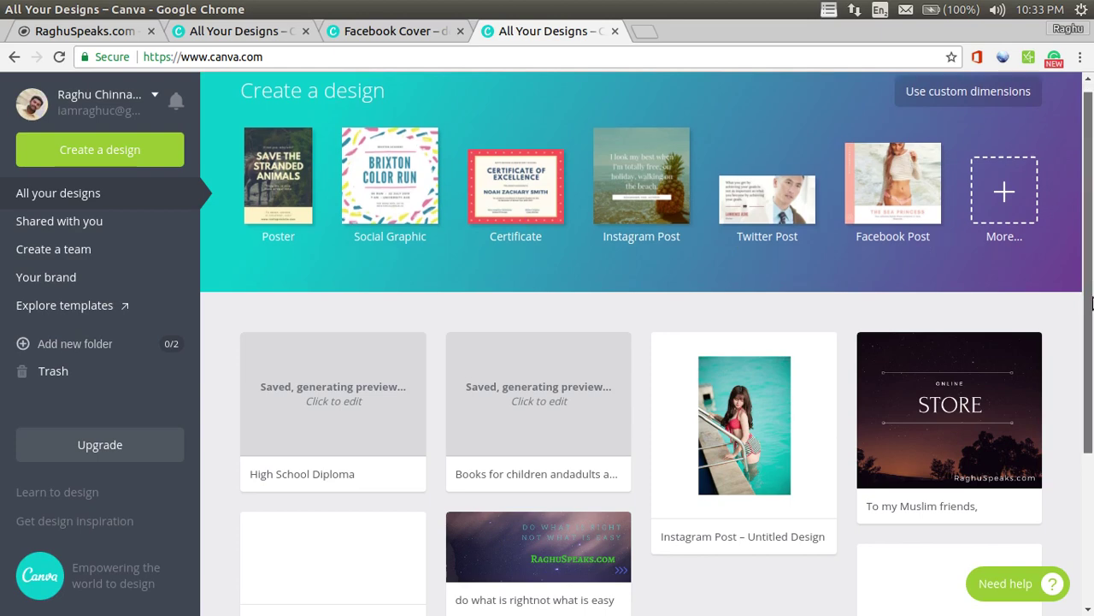
pyautogui.click(1082, 498)
pyautogui.scroll(5, 718, 368)
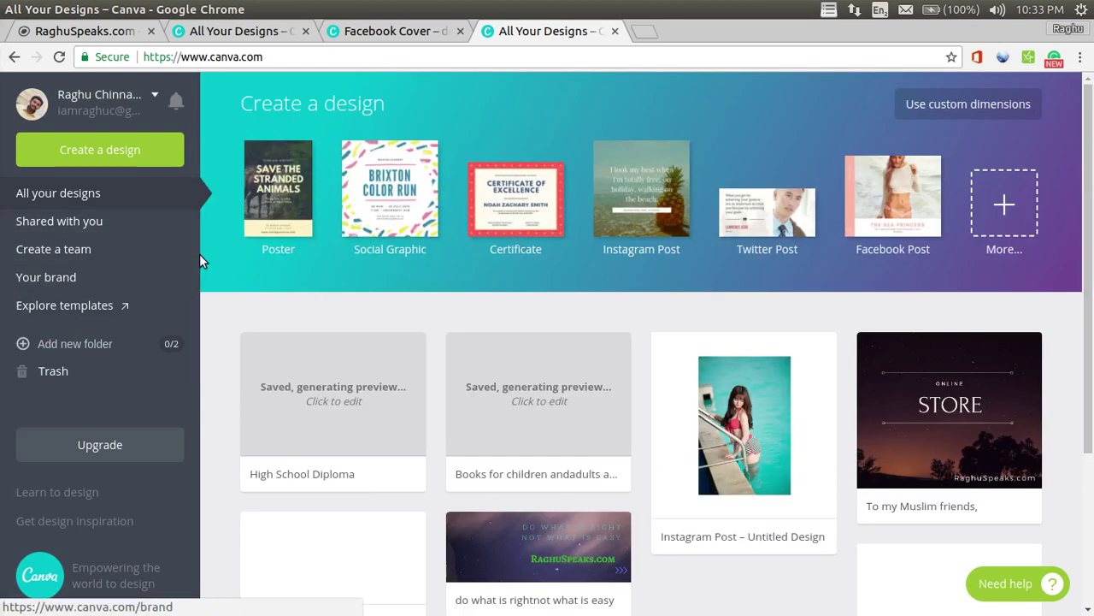
pyautogui.click(363, 41)
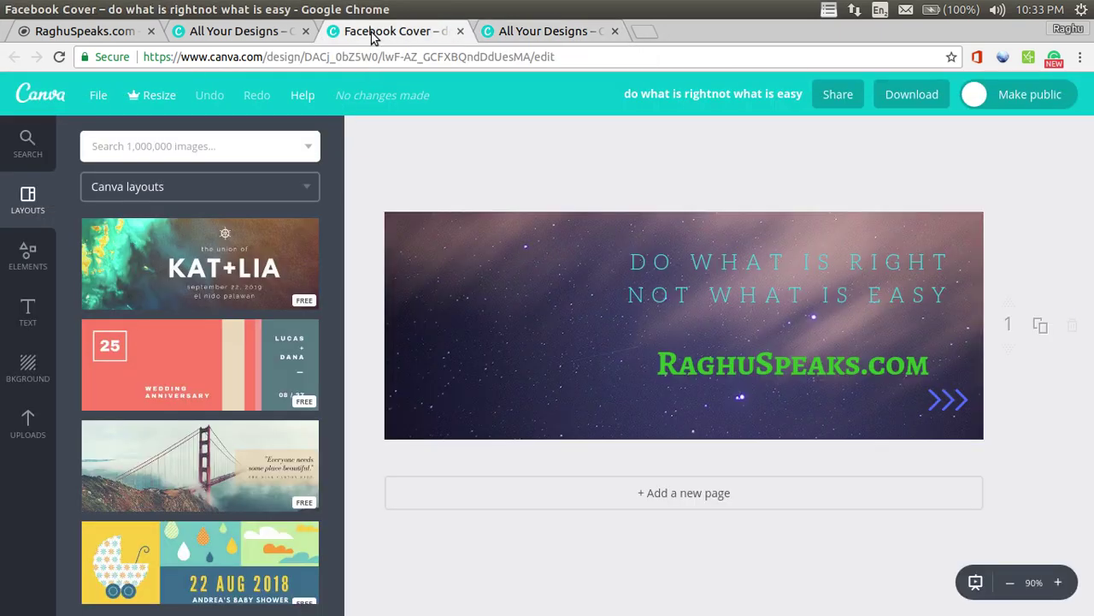
pyautogui.click(289, 40)
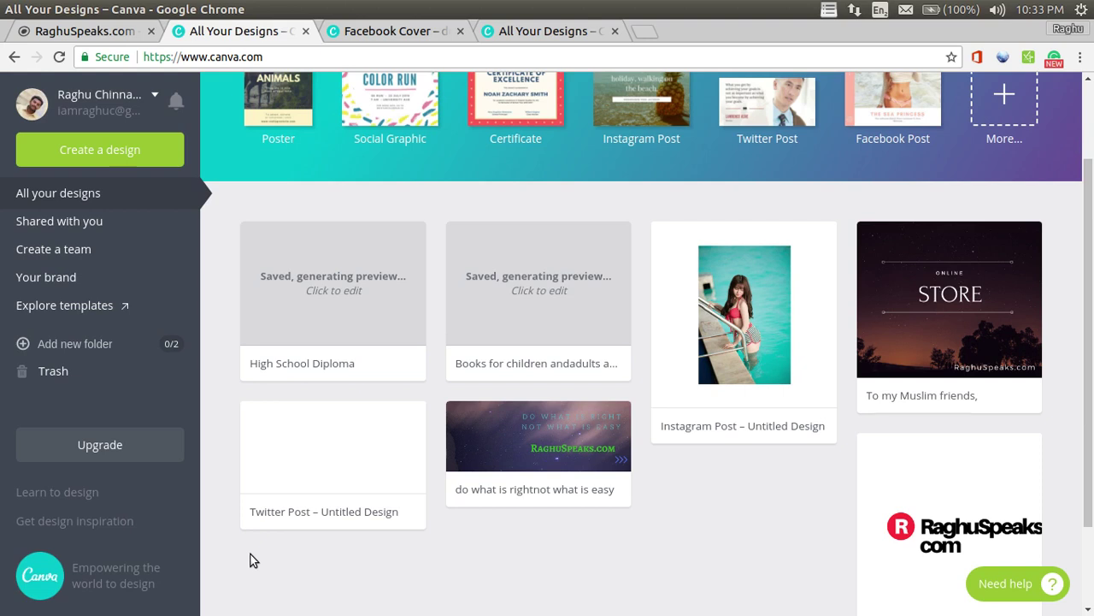
# - Open the starry-night STORE post and download it as a PNG (Recommended)
pyautogui.click(956, 303)
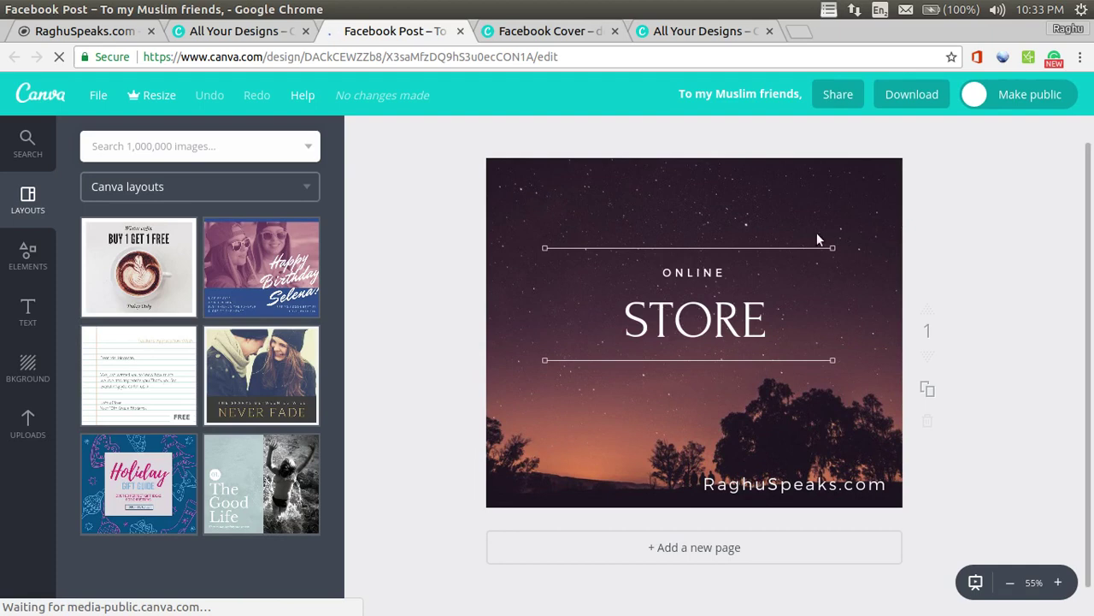
pyautogui.click(885, 100)
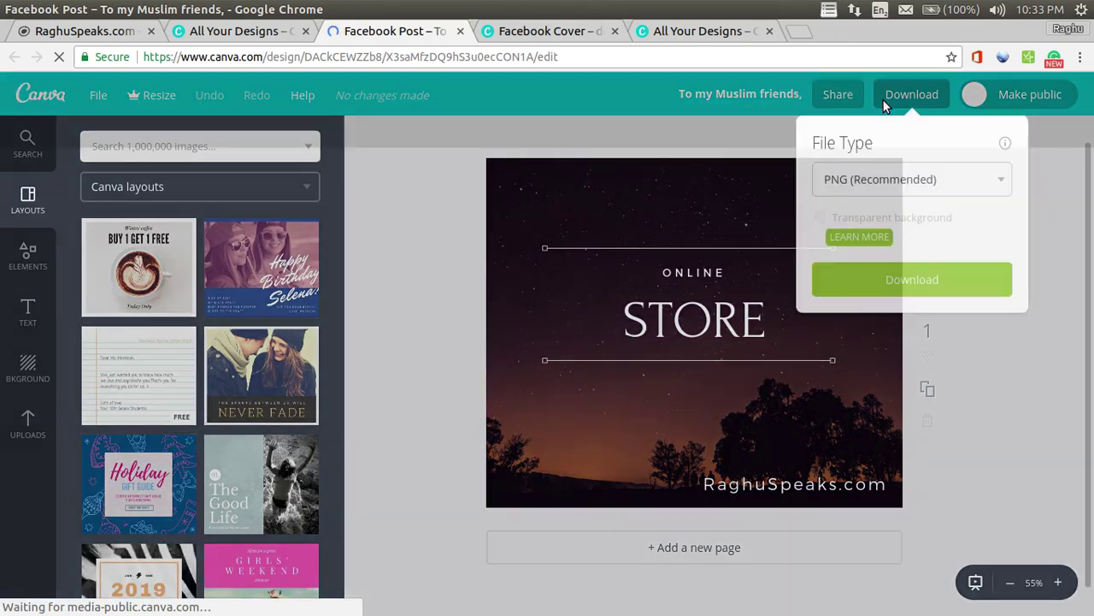
pyautogui.click(928, 275)
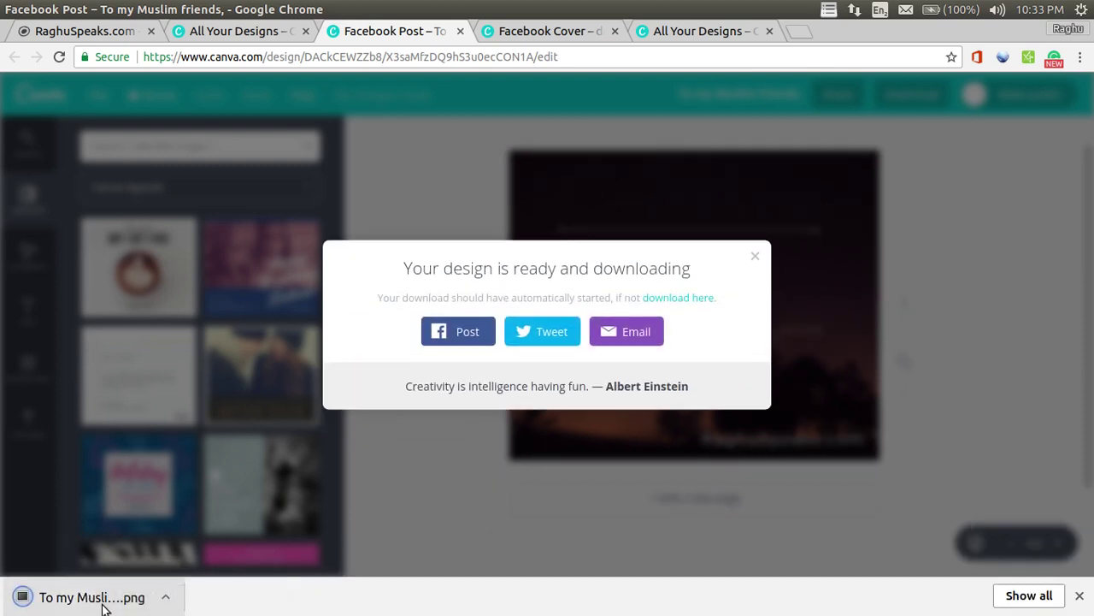
pyautogui.click(102, 605)
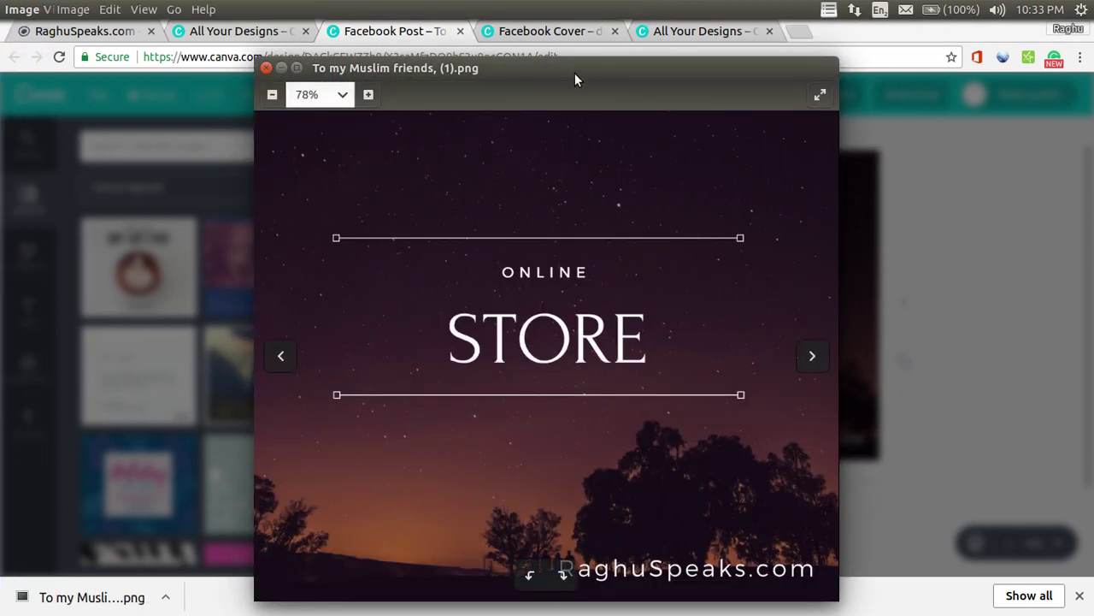
pyautogui.doubleClick(572, 75)
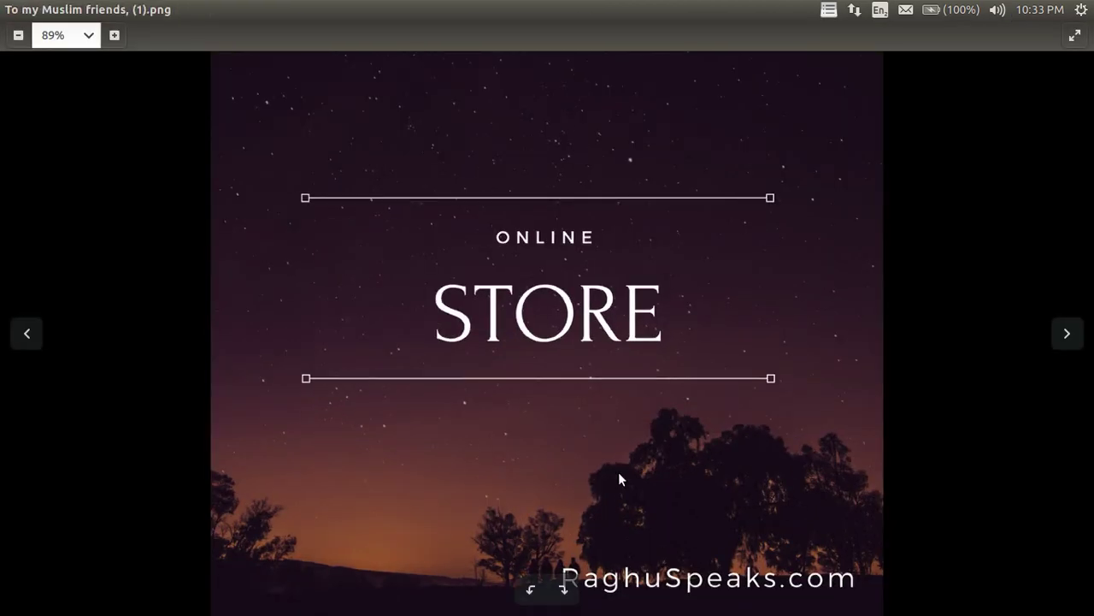
pyautogui.moveTo(77, 4)
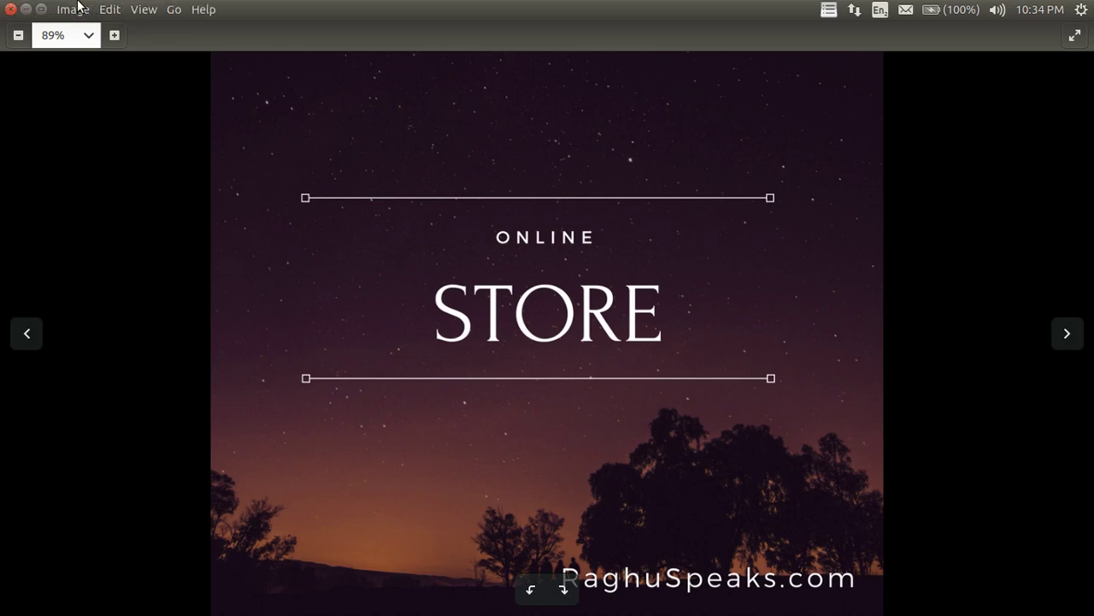
pyautogui.click(10, 8)
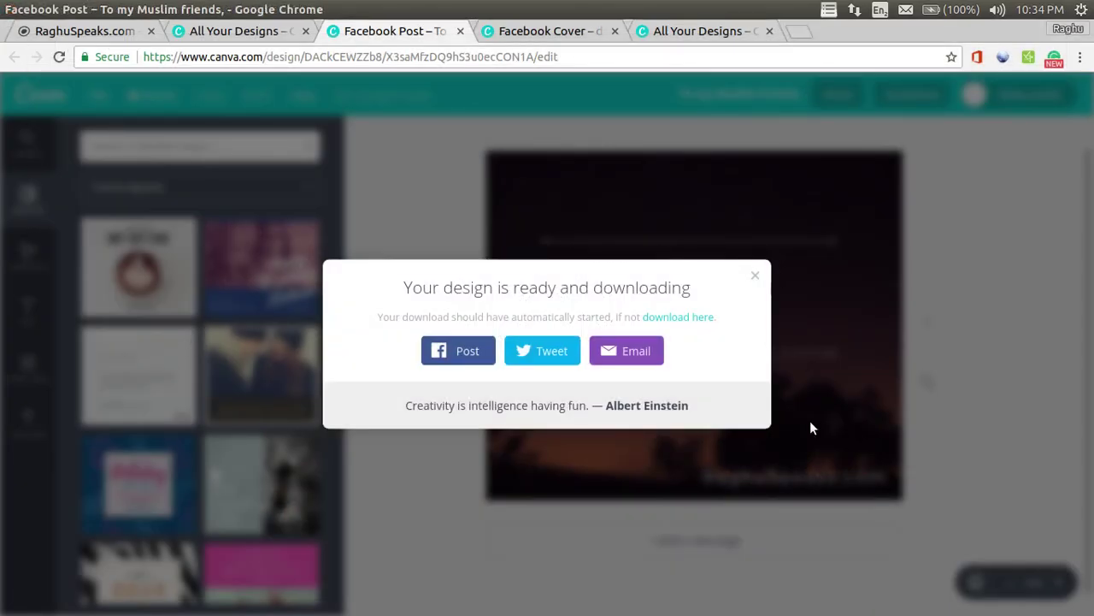
# - Dismiss the download-ready message and return to the RaghuSpeaks.com blog tab
pyautogui.click(1027, 319)
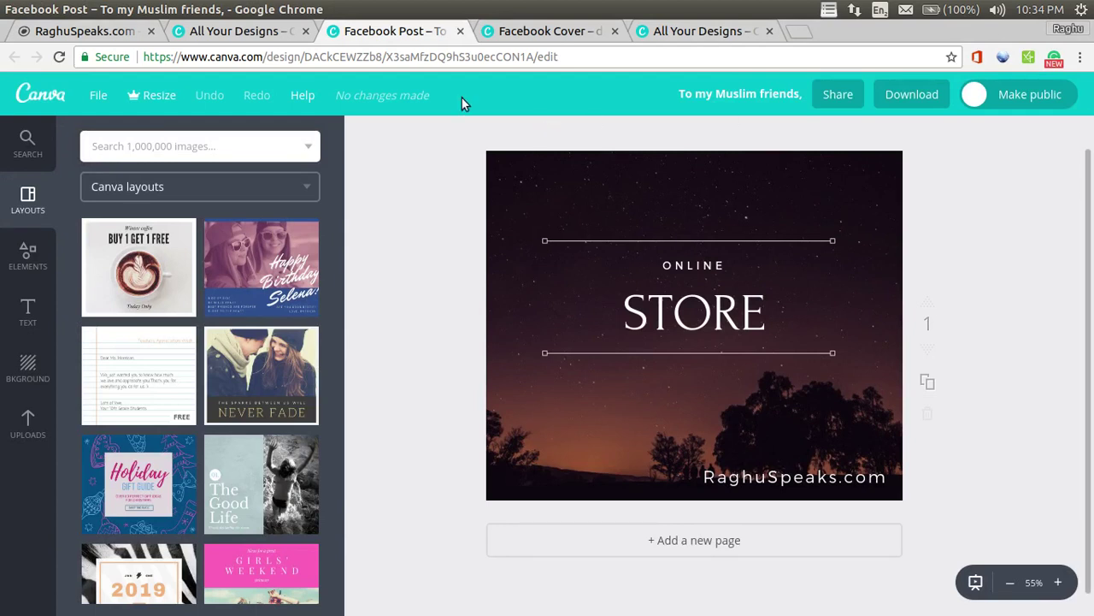
pyautogui.click(102, 31)
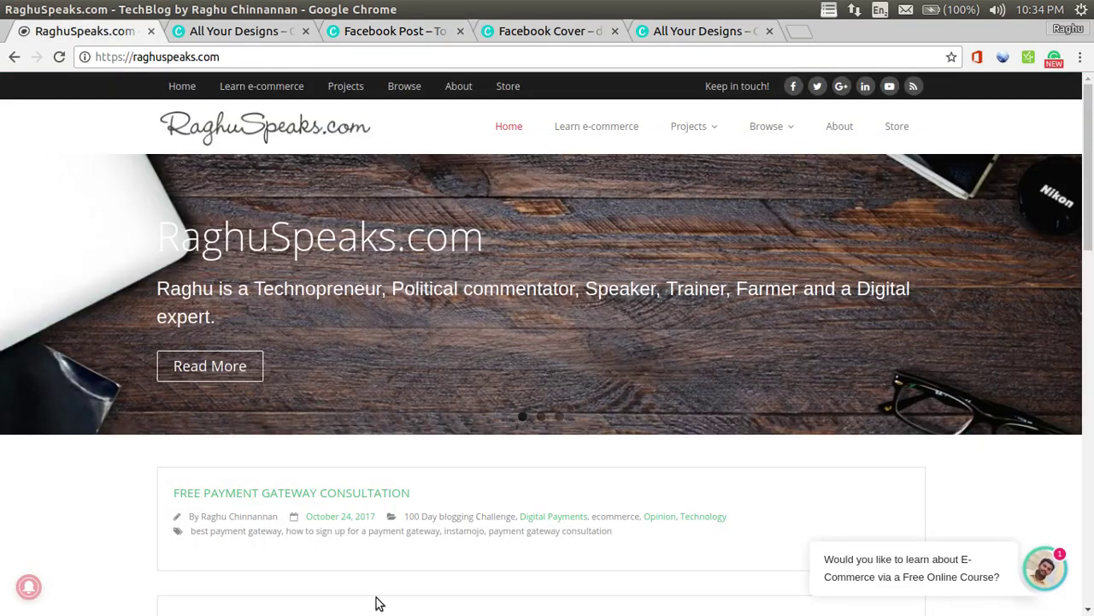